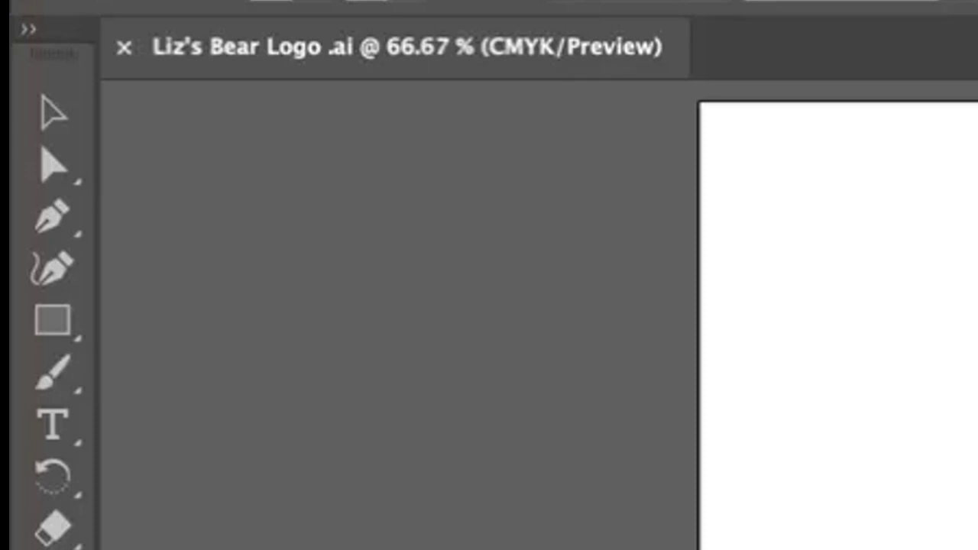
- Create a new document from the Letter preset, 612 x 792 pt, and save it as the bear logo .ai file
{"action": "key", "text": "Escape"}
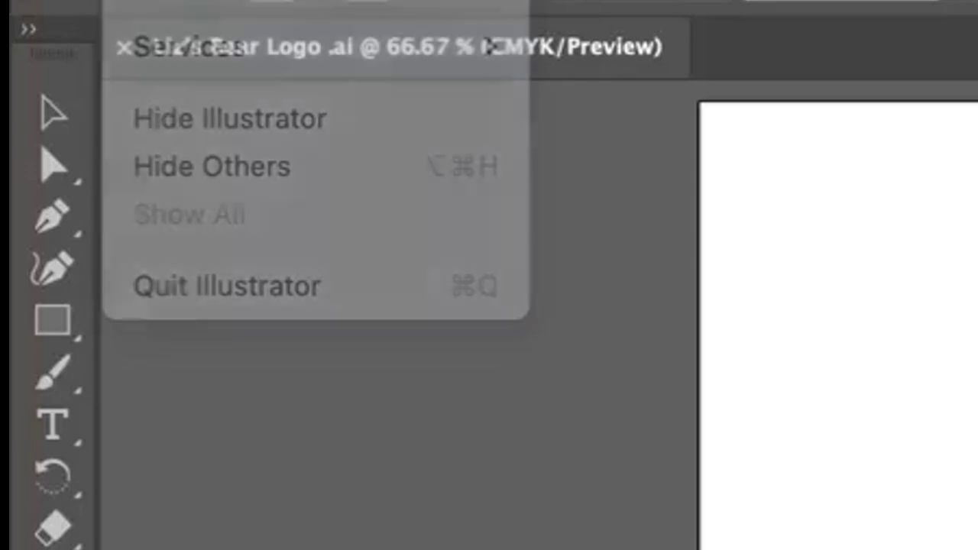
{"action": "key", "text": "super+n"}
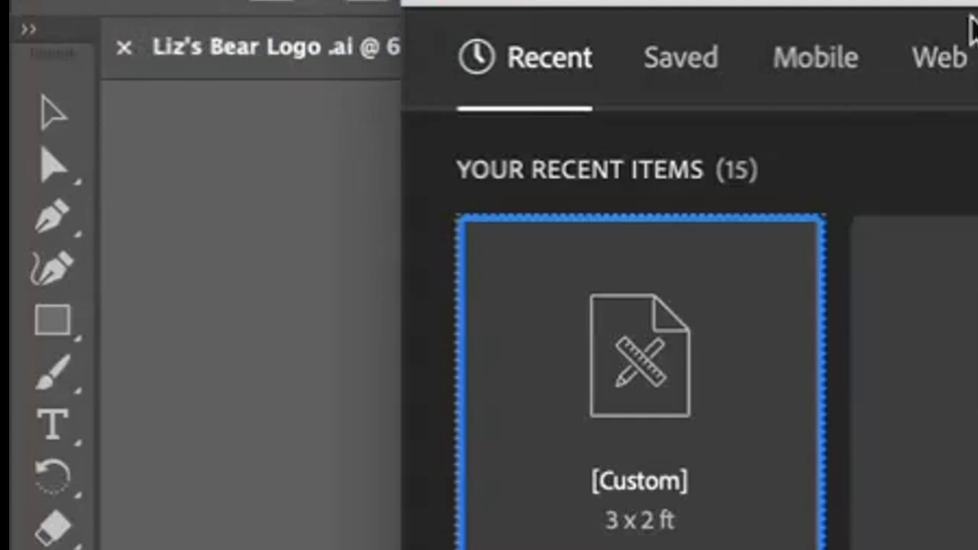
{"action": "left_click", "coordinate": [977, 58]}
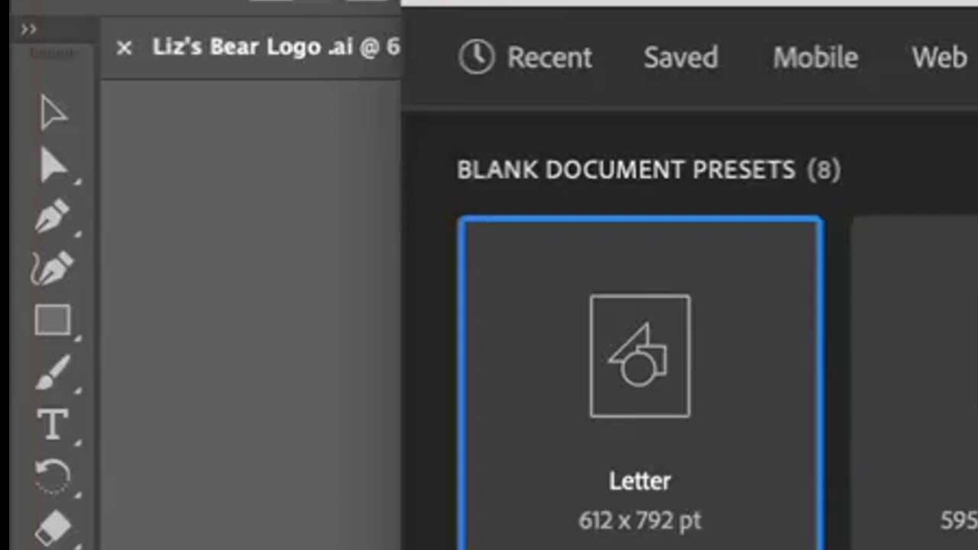
{"action": "key", "text": "Return"}
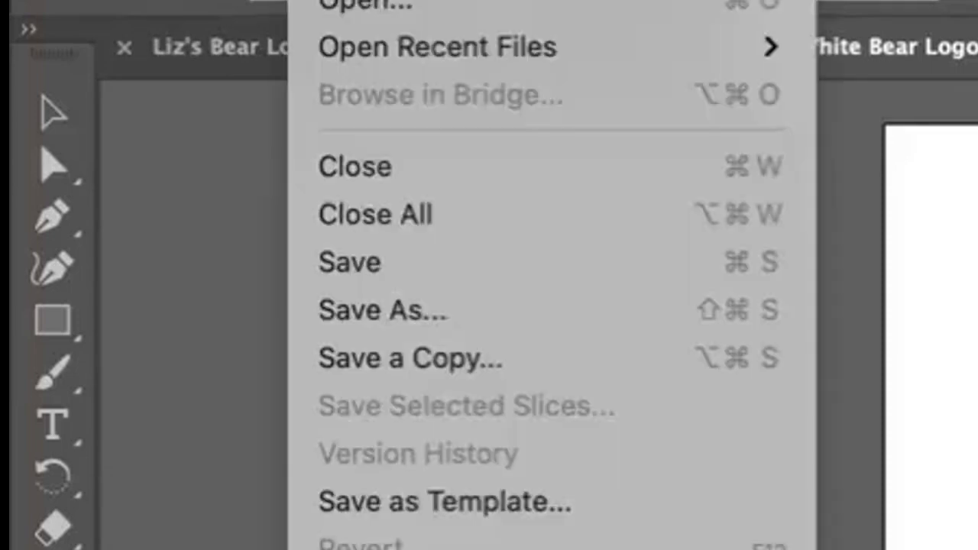
{"action": "left_click", "coordinate": [343, 313]}
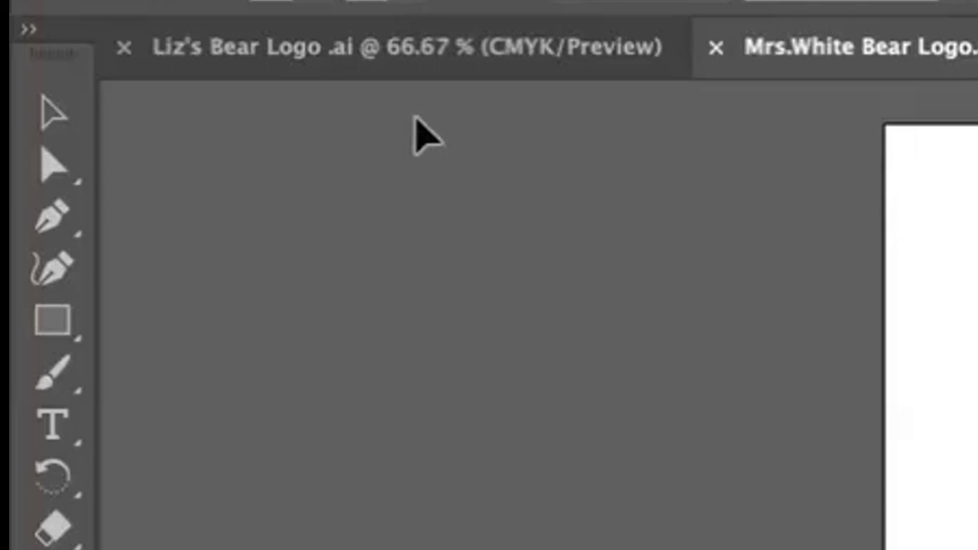
- Place the roaring bear photo on the artboard of the new logo document
{"action": "left_click", "coordinate": [329, 1]}
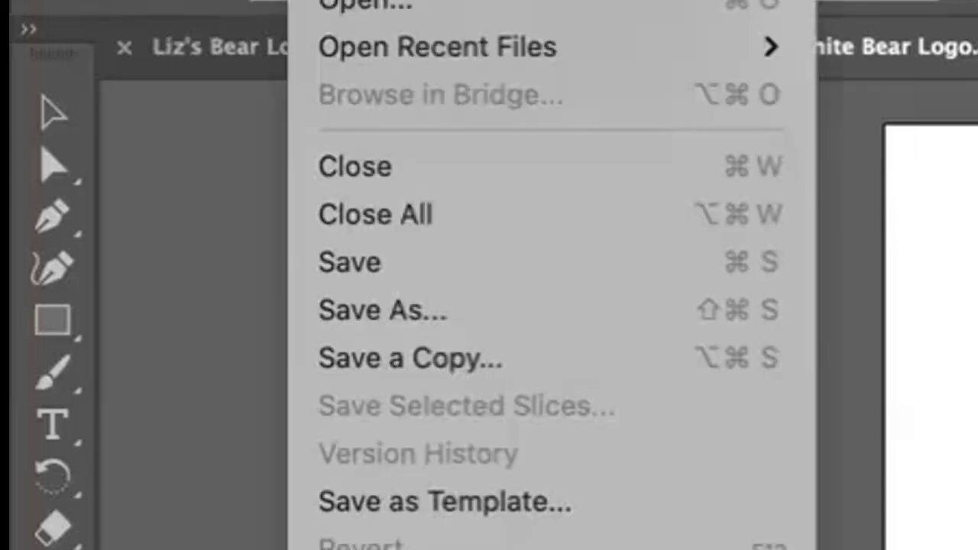
{"action": "left_click", "coordinate": [375, 262]}
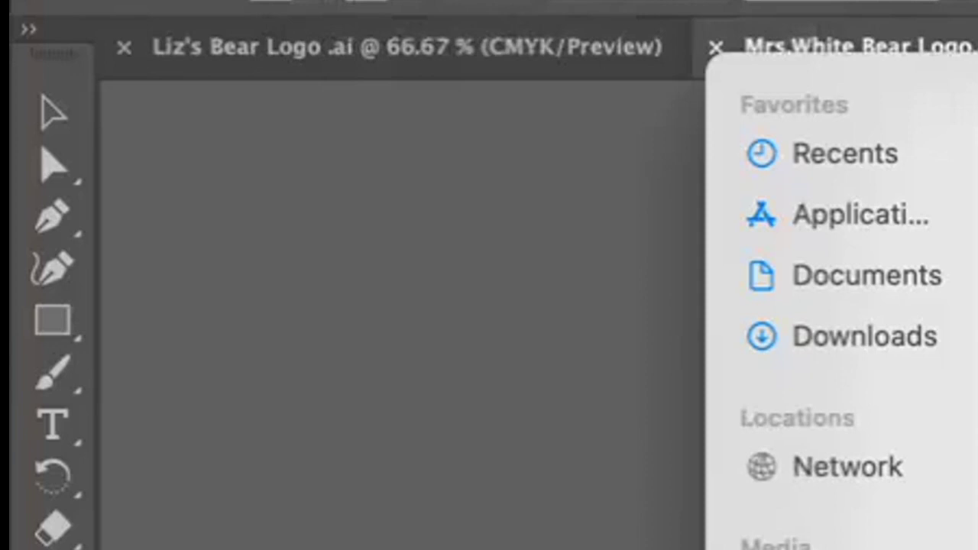
{"action": "key", "text": "Return"}
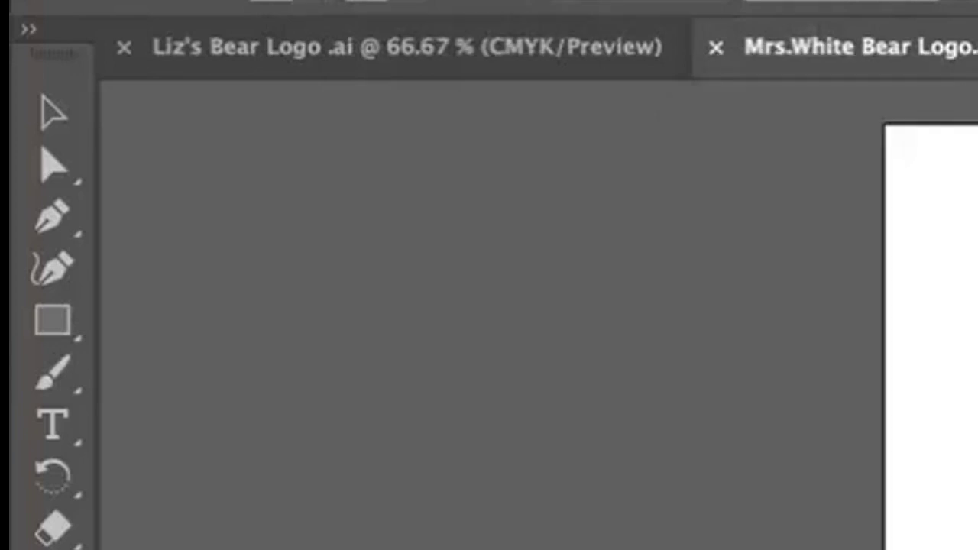
- Lock the placed bear photo as the current selection
{"action": "key", "text": "v"}
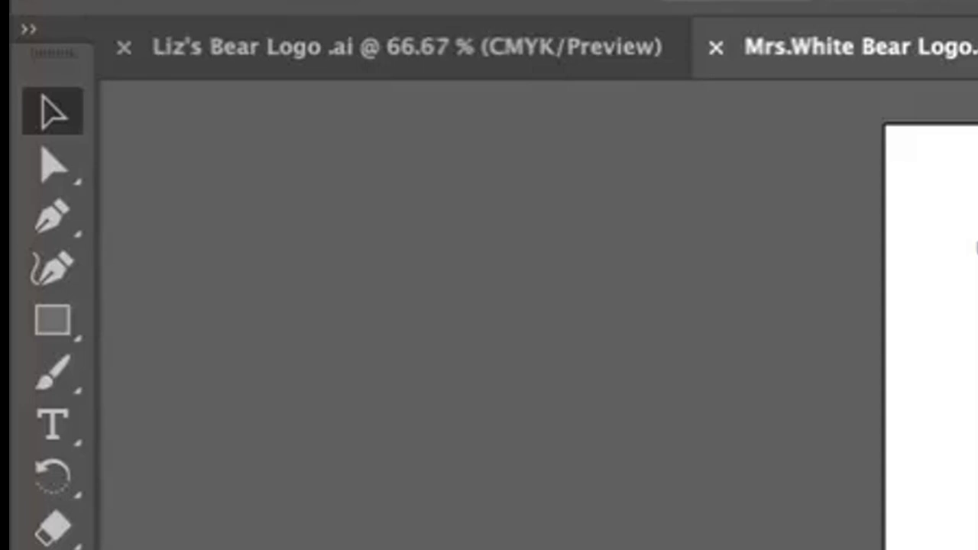
{"action": "right_click", "coordinate": [475, 547]}
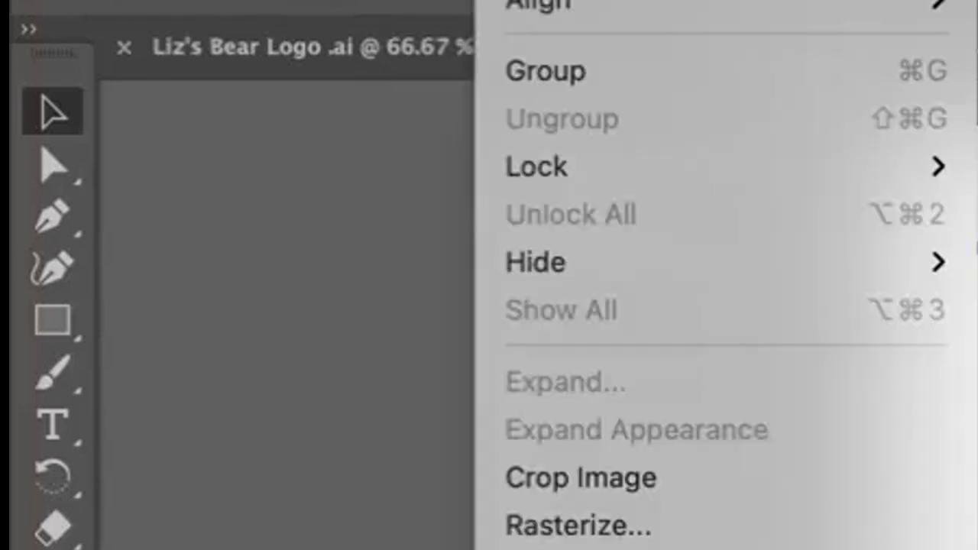
{"action": "mouse_move", "coordinate": [545, 190]}
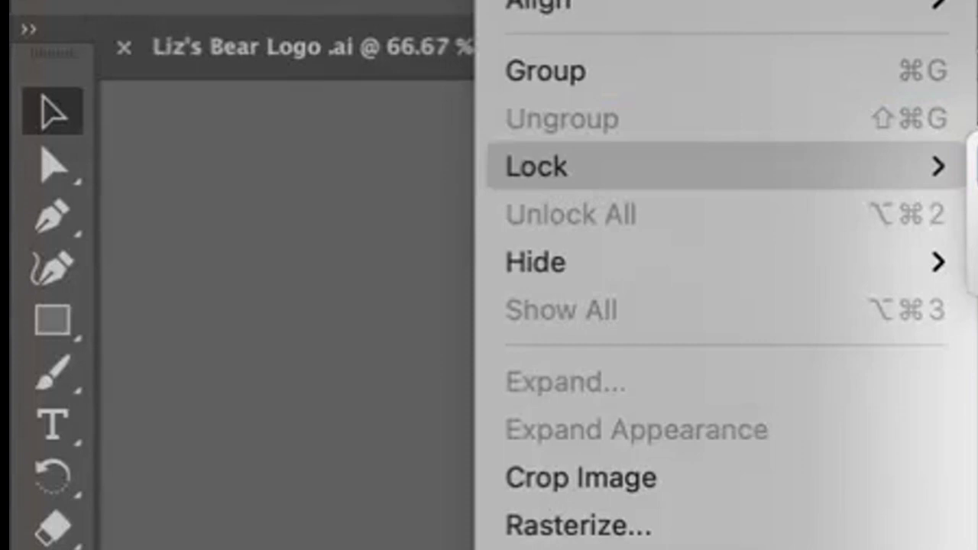
{"action": "left_click", "coordinate": [977, 165]}
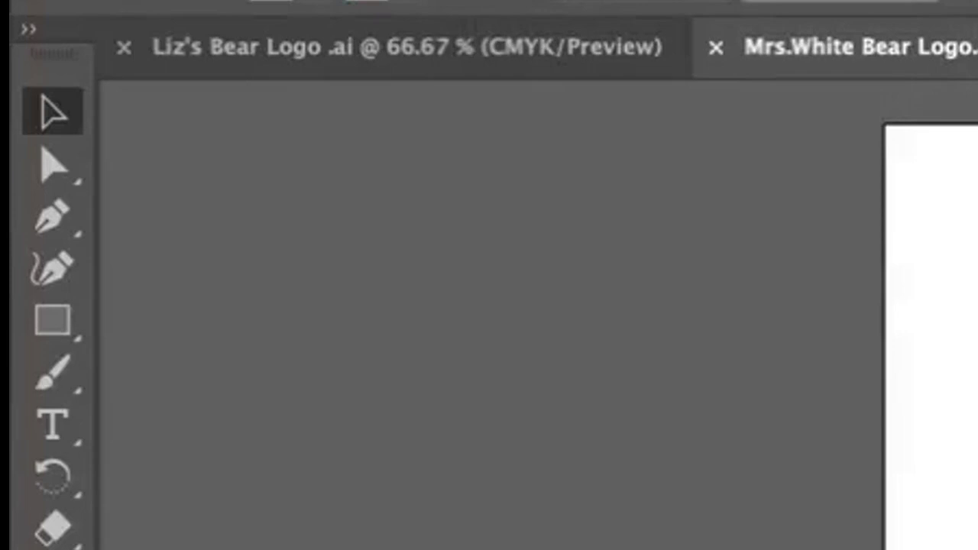
{"action": "scroll", "coordinate": [930, 335], "scroll_direction": "up", "scroll_amount": 5}
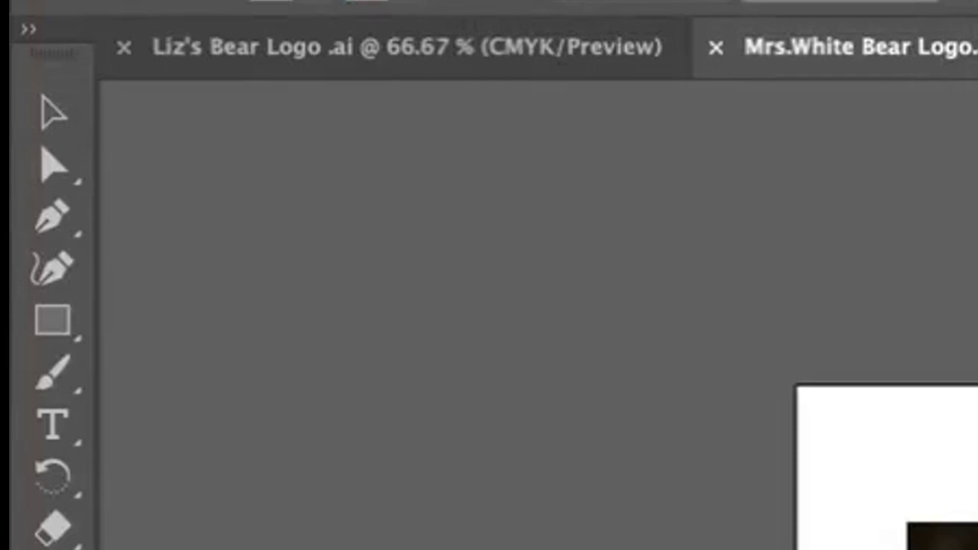
{"action": "scroll", "coordinate": [535, 313], "scroll_direction": "down", "scroll_amount": 5}
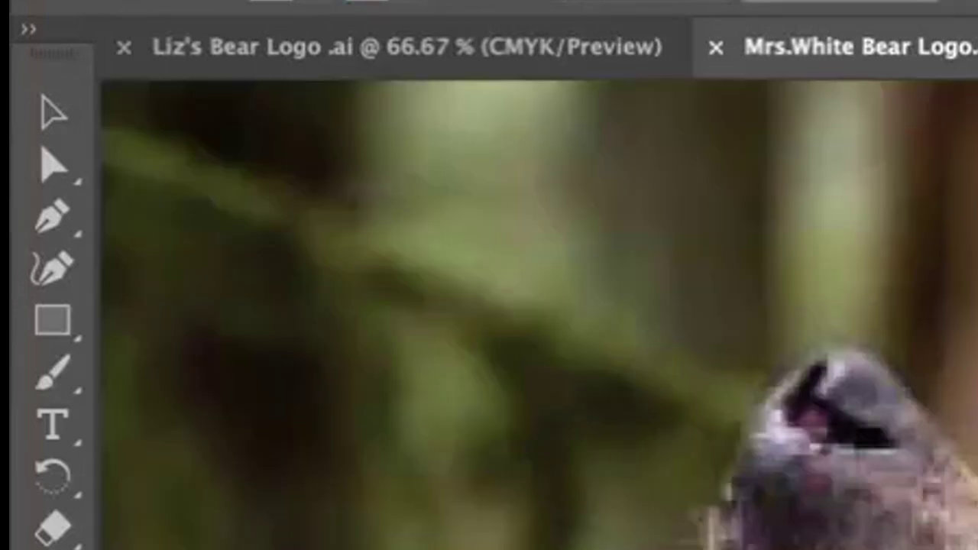
{"action": "scroll", "coordinate": [539, 315], "scroll_direction": "down", "scroll_amount": 3}
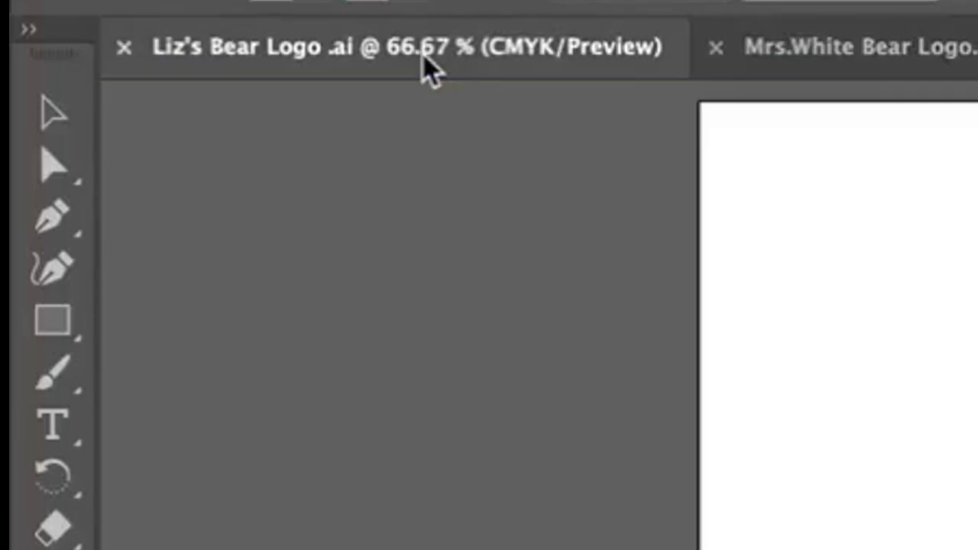
{"action": "left_click", "coordinate": [802, 57]}
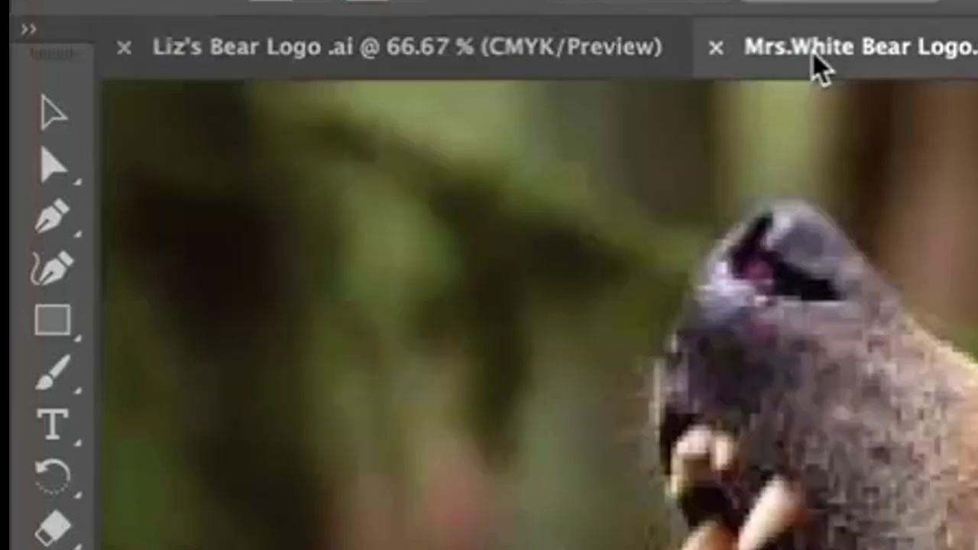
{"action": "left_click", "coordinate": [75, 292]}
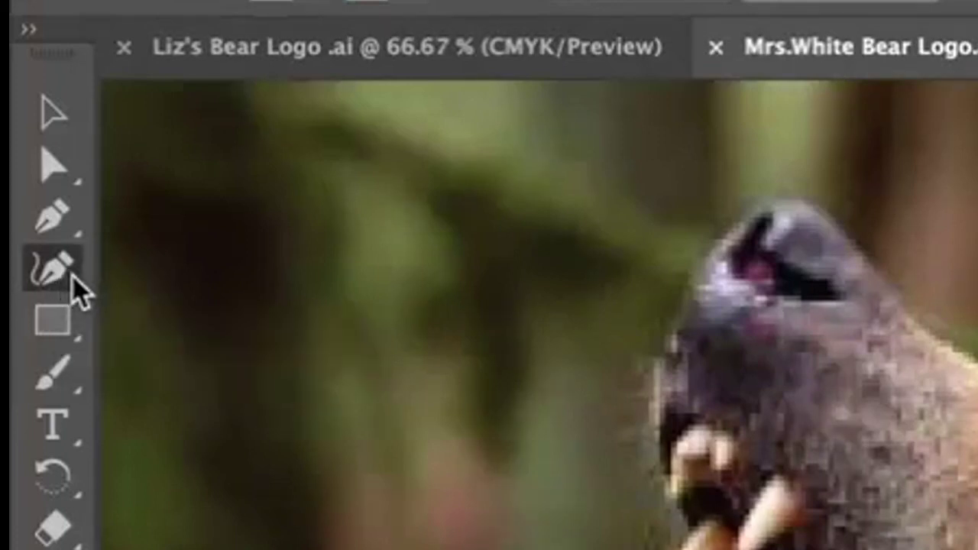
{"action": "left_click", "coordinate": [62, 220]}
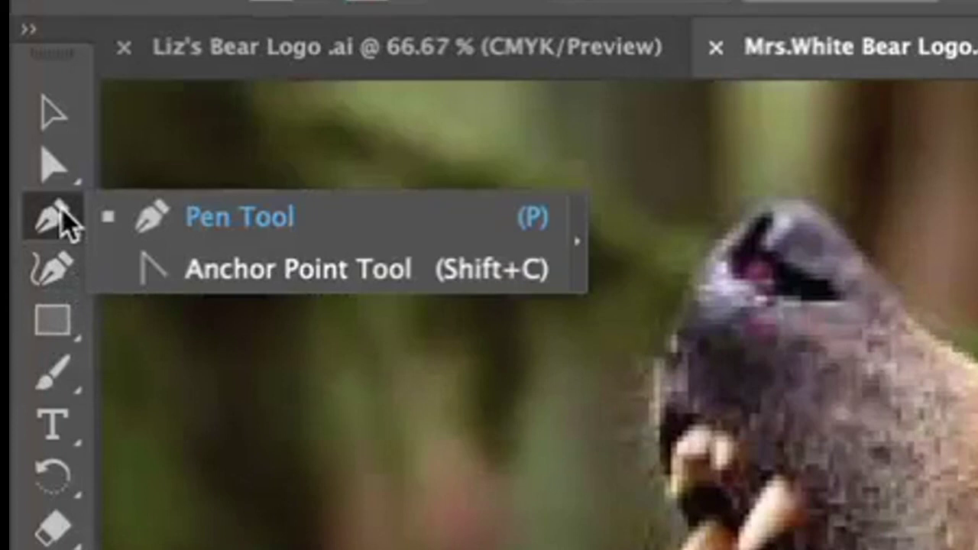
{"action": "left_click", "coordinate": [226, 220]}
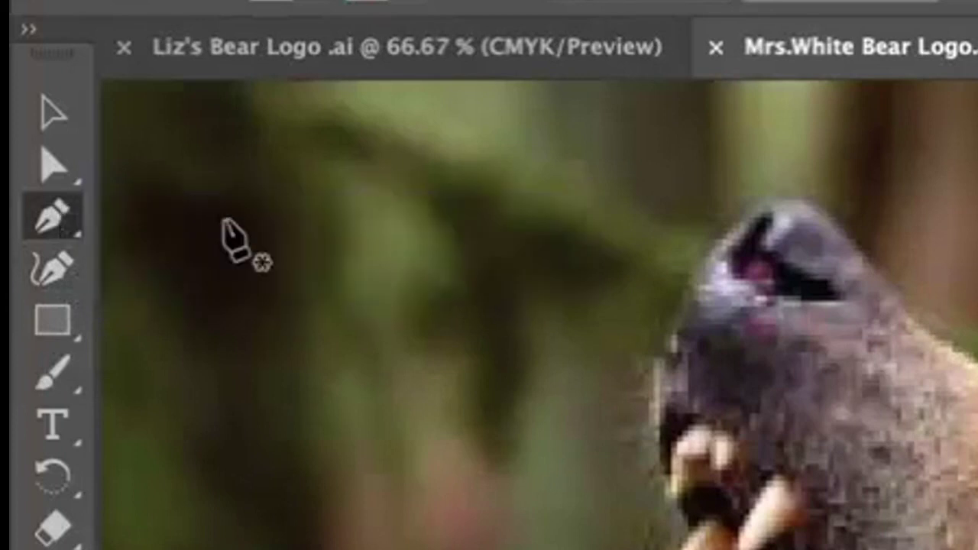
- Choose the Pencil tool and accept its options with Fidelity midway between Accurate and Smooth
{"action": "left_click", "coordinate": [70, 375]}
{"action": "left_click", "coordinate": [157, 481]}
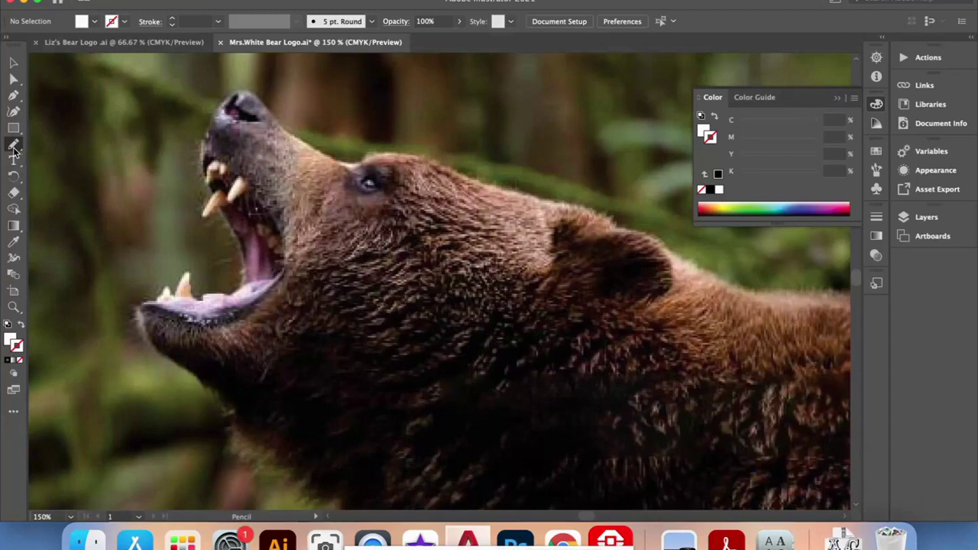
{"action": "double_click", "coordinate": [13, 145]}
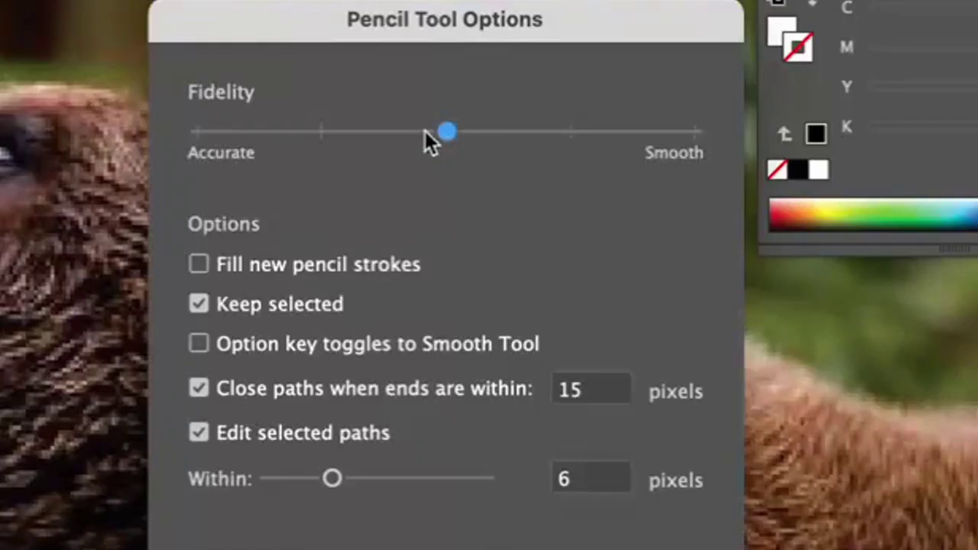
{"action": "mouse_move", "coordinate": [557, 176]}
{"action": "left_mouse_down"}
{"action": "mouse_move", "coordinate": [512, 178]}
{"action": "mouse_move", "coordinate": [561, 176]}
{"action": "left_mouse_up"}
{"action": "key", "text": "Return"}
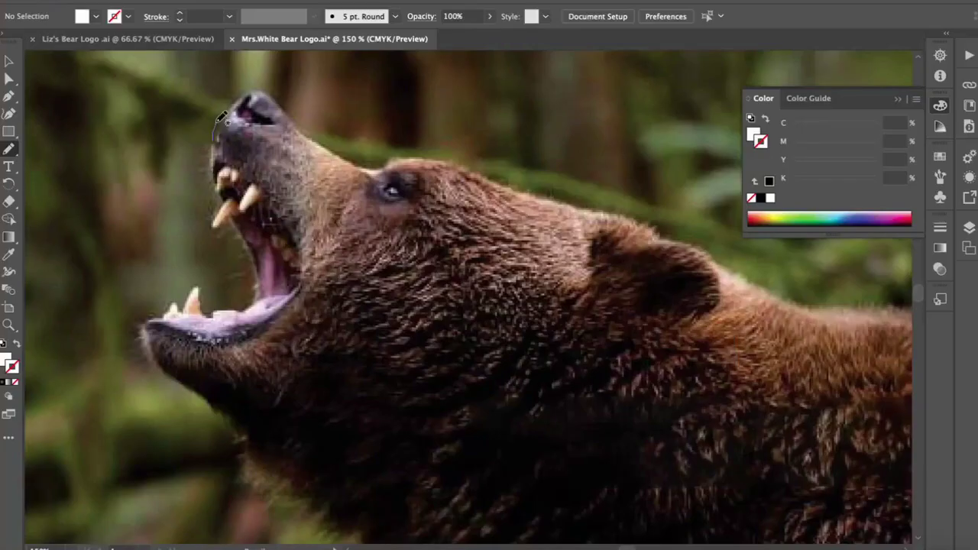
- Trace a freehand pencil path from the bear's nose along the top of the snout to just past the eye
{"action": "mouse_move", "coordinate": [220, 120]}
{"action": "left_mouse_down"}
{"action": "mouse_move", "coordinate": [243, 94]}
{"action": "mouse_move", "coordinate": [272, 86]}
{"action": "mouse_move", "coordinate": [344, 156]}
{"action": "mouse_move", "coordinate": [365, 163]}
{"action": "mouse_move", "coordinate": [439, 155]}
{"action": "left_mouse_up"}
{"action": "left_click", "coordinate": [9, 324]}
{"action": "left_click", "coordinate": [330, 140]}
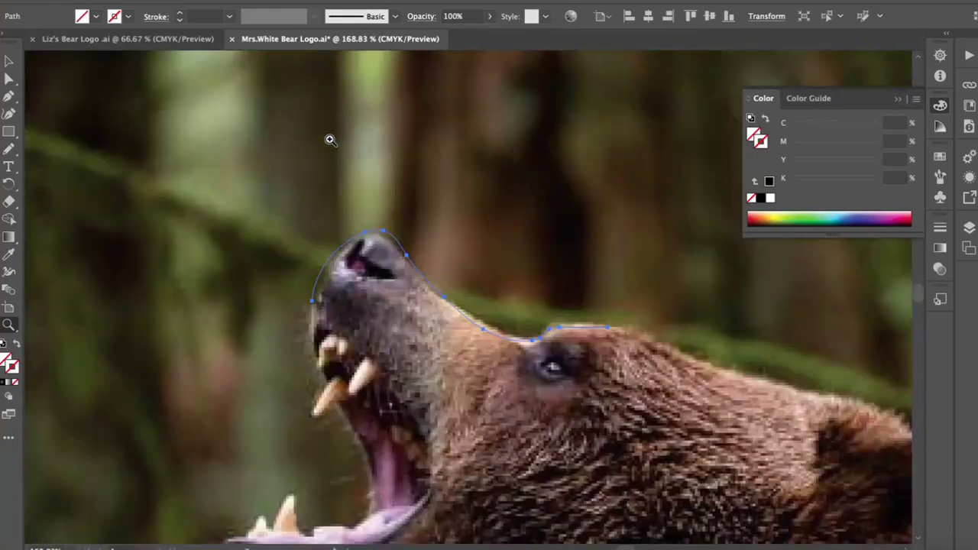
{"action": "left_click", "coordinate": [521, 327]}
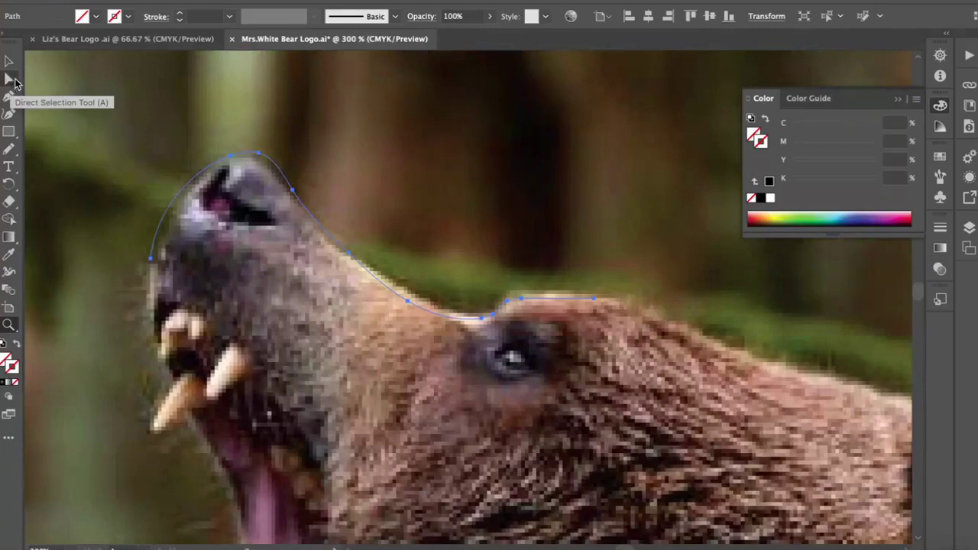
- Reposition the path's anchor points at the nose, snout and brow so the curve follows the bear's edge
{"action": "left_click", "coordinate": [12, 80]}
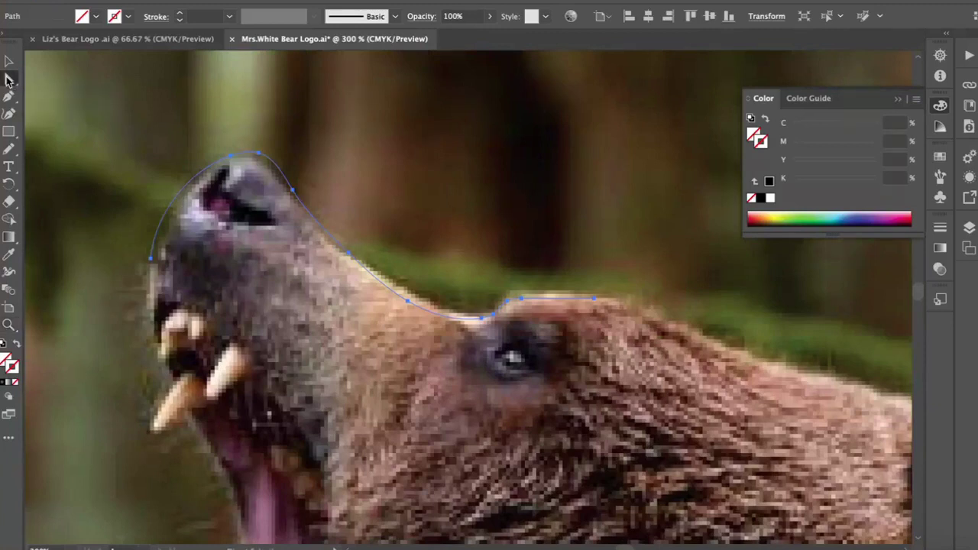
{"action": "left_click_drag", "start_coordinate": [292, 191], "coordinate": [288, 195]}
{"action": "left_click", "coordinate": [255, 160]}
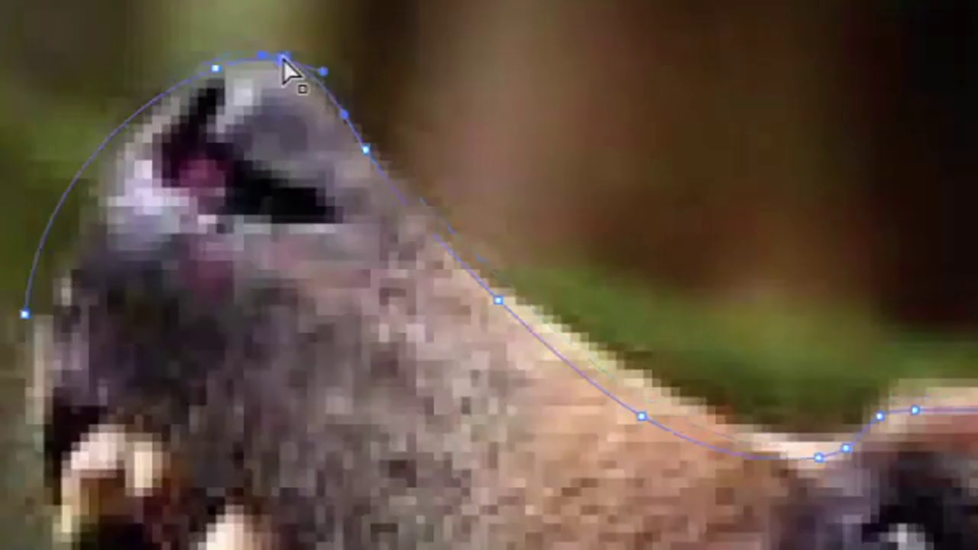
{"action": "left_click_drag", "start_coordinate": [282, 62], "coordinate": [283, 63]}
{"action": "left_click_drag", "start_coordinate": [366, 149], "coordinate": [382, 170]}
{"action": "left_click_drag", "start_coordinate": [644, 415], "coordinate": [649, 388]}
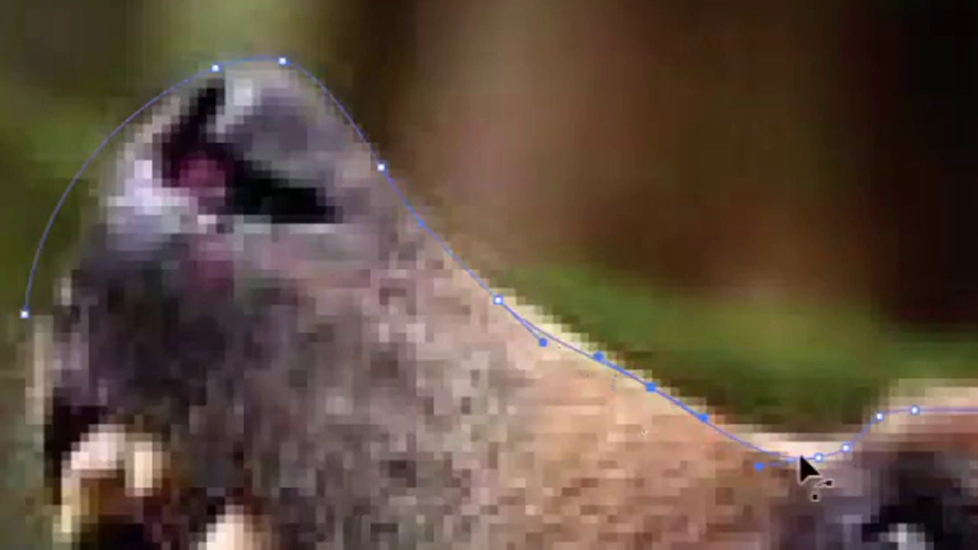
{"action": "left_click_drag", "start_coordinate": [820, 457], "coordinate": [844, 449]}
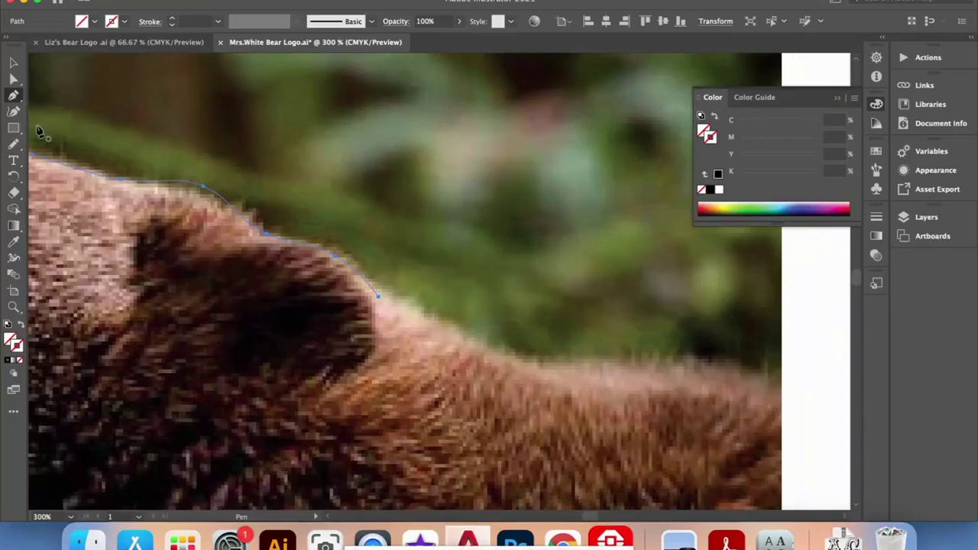
- Continue the outline with the Curvature tool from behind the ear along the bear's back to the photo's right edge
{"action": "left_click", "coordinate": [13, 111]}
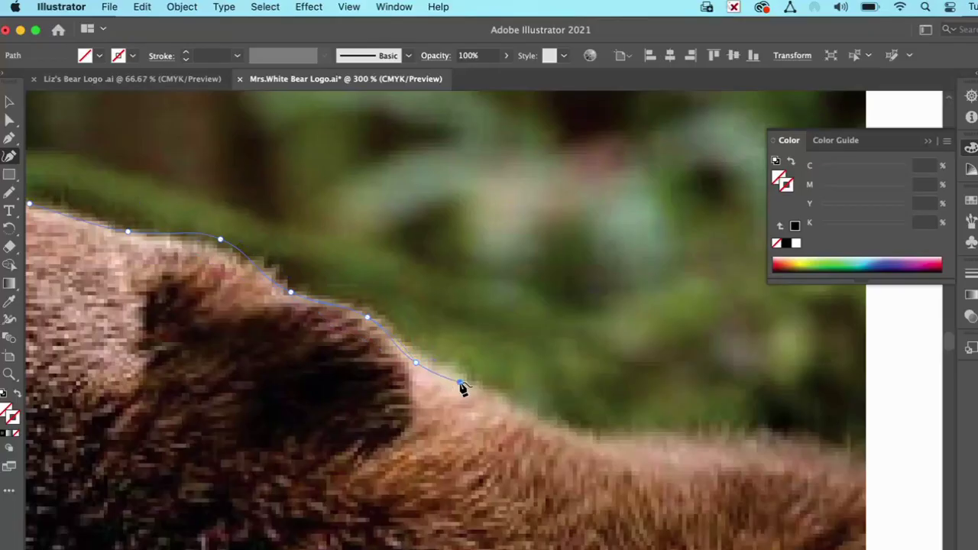
{"action": "left_click", "coordinate": [582, 438]}
{"action": "left_click", "coordinate": [699, 440]}
{"action": "scroll", "coordinate": [700, 441], "scroll_direction": "right", "scroll_amount": 5}
{"action": "scroll", "coordinate": [699, 441], "scroll_direction": "down", "scroll_amount": 2}
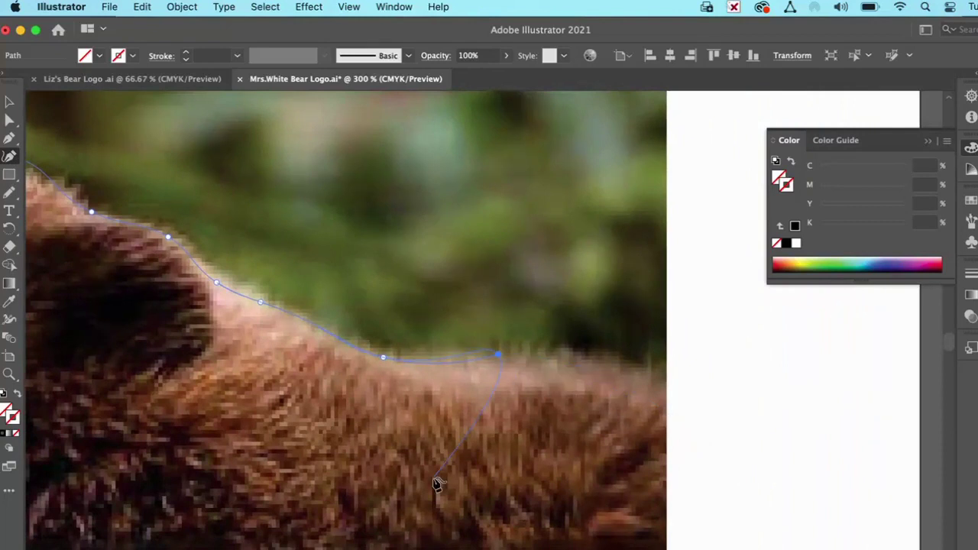
{"action": "scroll", "coordinate": [436, 483], "scroll_direction": "down", "scroll_amount": 5}
{"action": "scroll", "coordinate": [435, 482], "scroll_direction": "left", "scroll_amount": 2}
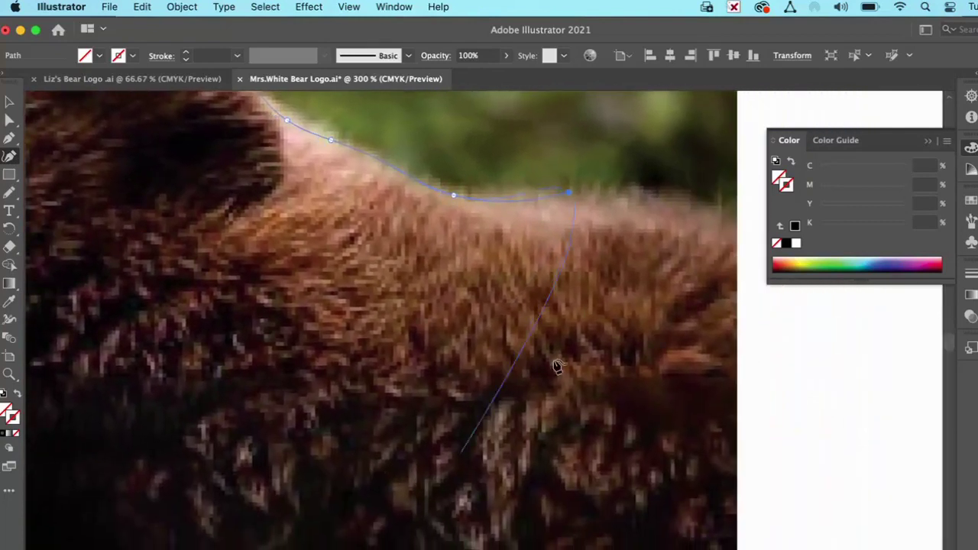
{"action": "left_click", "coordinate": [724, 218]}
- Extend the Curvature outline around the photo's bottom-right corner and across its bottom edge to the start of the bear's chest
{"action": "scroll", "coordinate": [631, 177], "scroll_direction": "down", "scroll_amount": 6}
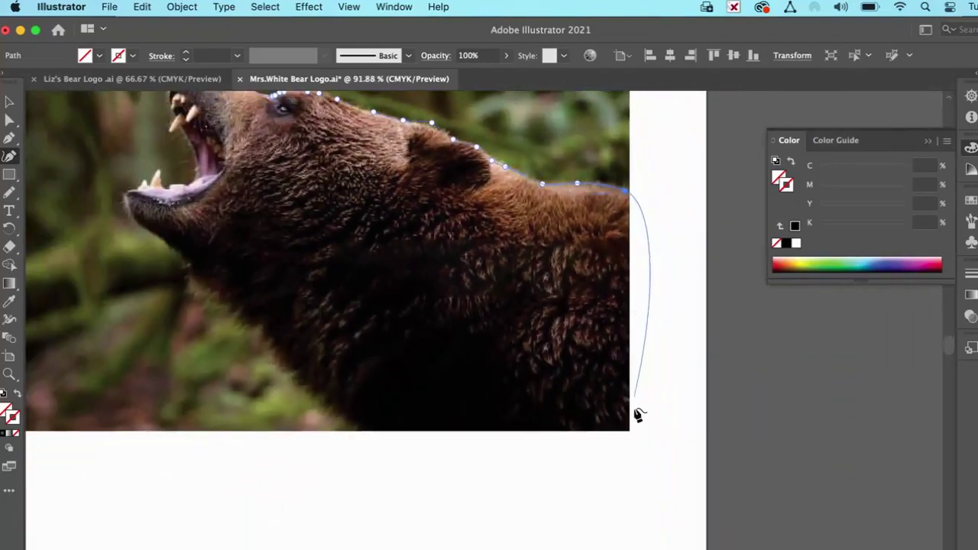
{"action": "left_click", "coordinate": [629, 430]}
{"action": "left_click", "coordinate": [356, 431]}
{"action": "left_click", "coordinate": [319, 404]}
{"action": "left_click", "coordinate": [296, 380]}
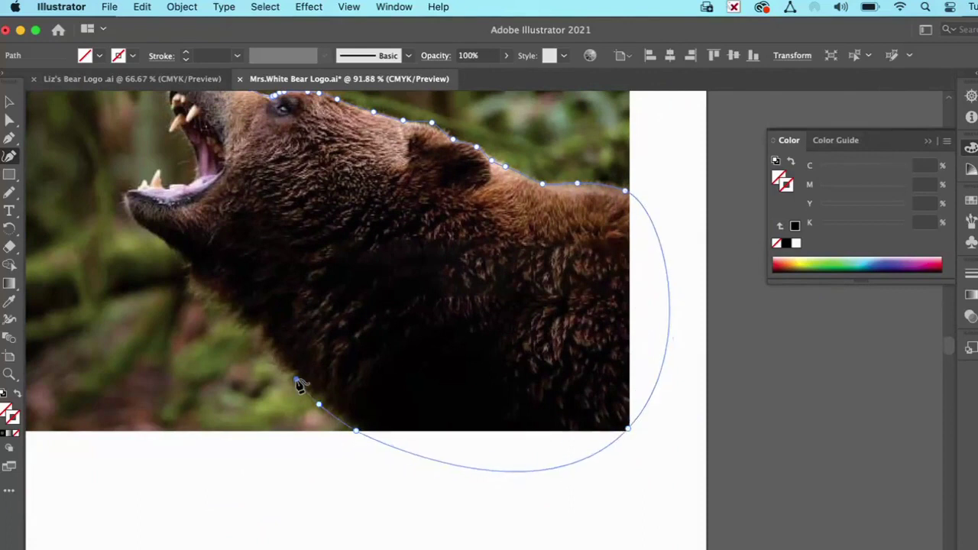
- Continue the Curvature outline up the bear's chest and around the throat fur to the underside of the jaw
{"action": "left_click", "coordinate": [271, 342]}
{"action": "left_click", "coordinate": [258, 324]}
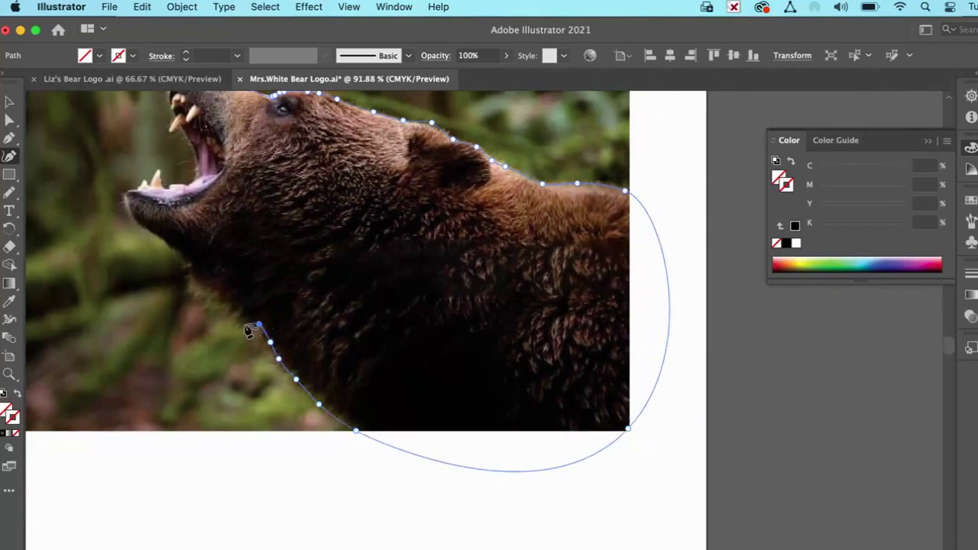
{"action": "left_click", "coordinate": [232, 322]}
{"action": "left_click", "coordinate": [227, 304]}
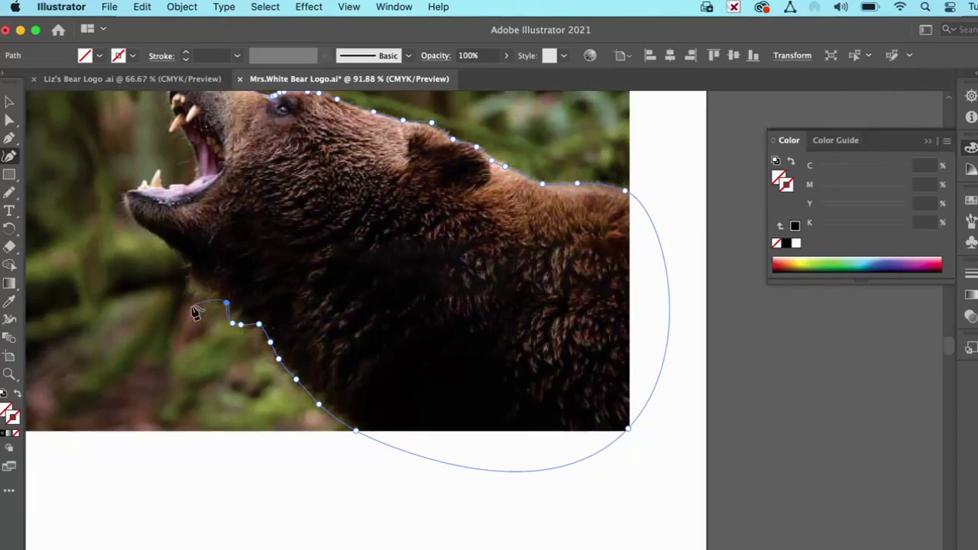
{"action": "left_click", "coordinate": [195, 298]}
{"action": "left_click", "coordinate": [186, 286]}
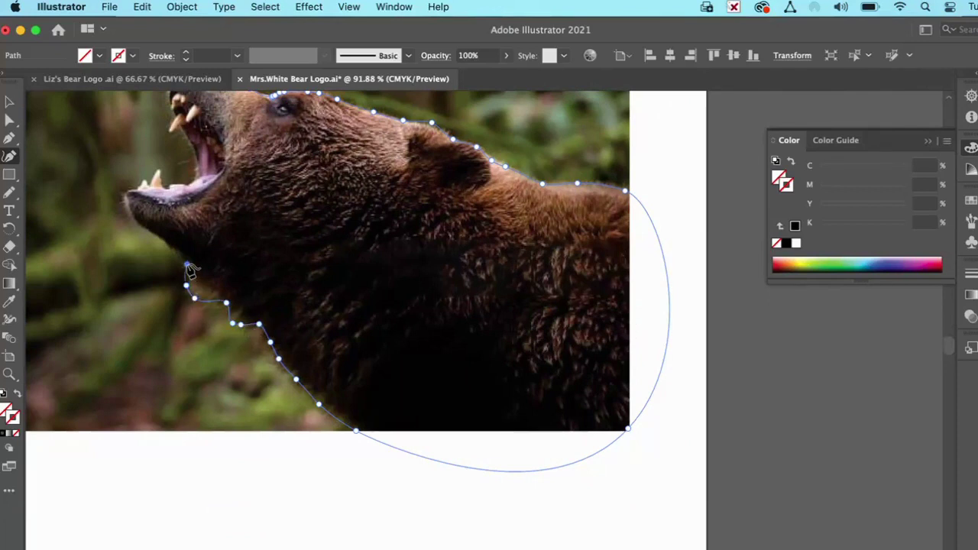
- Extend the open path with the Pencil tool from the throat along the underside of the lower jaw toward the chin
{"action": "scroll", "coordinate": [187, 264], "scroll_direction": "up", "scroll_amount": 5}
{"action": "scroll", "coordinate": [190, 269], "scroll_direction": "up", "scroll_amount": 2}
{"action": "scroll", "coordinate": [190, 270], "scroll_direction": "up", "scroll_amount": 3}
{"action": "scroll", "coordinate": [190, 271], "scroll_direction": "left", "scroll_amount": 3}
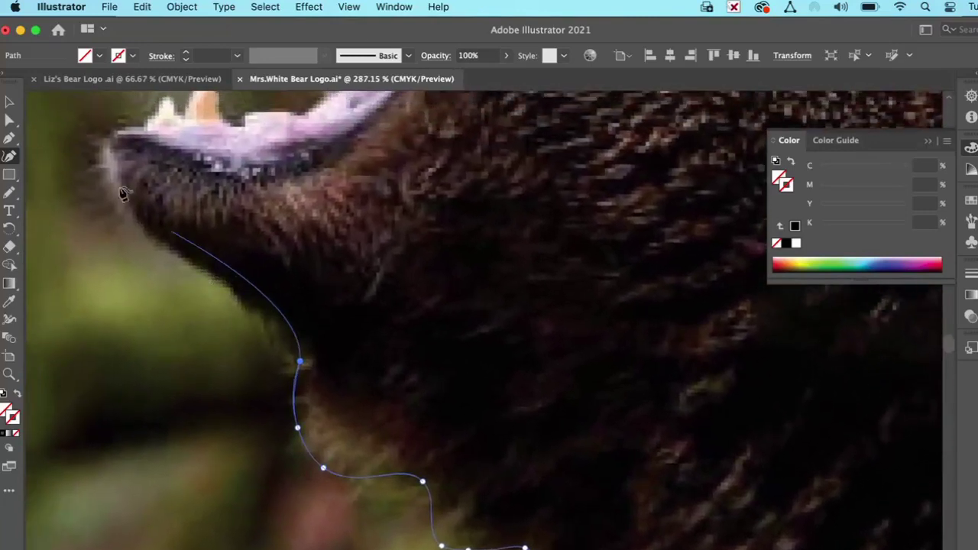
{"action": "left_click", "coordinate": [9, 120]}
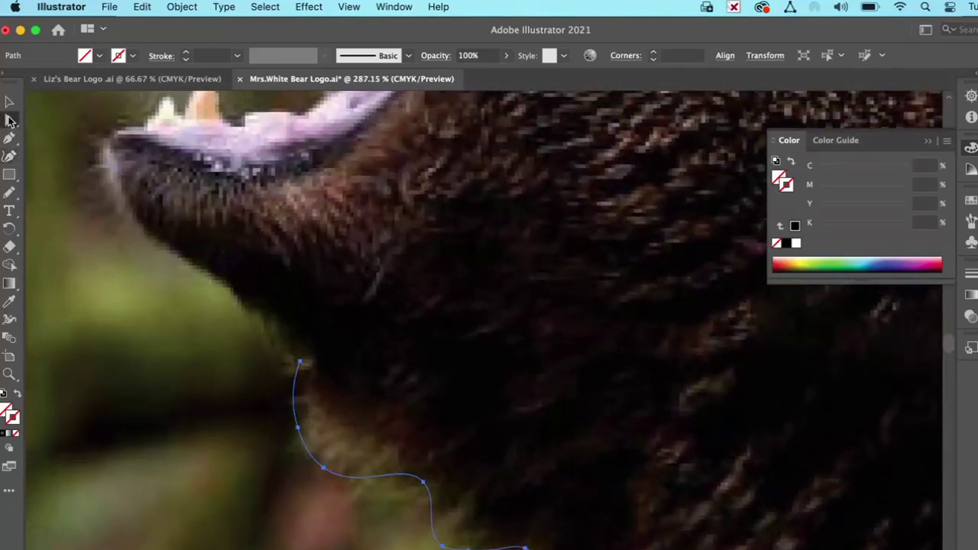
{"action": "left_click", "coordinate": [10, 195]}
{"action": "scroll", "coordinate": [295, 307], "scroll_direction": "up", "scroll_amount": 5}
{"action": "scroll", "coordinate": [295, 307], "scroll_direction": "left", "scroll_amount": 2}
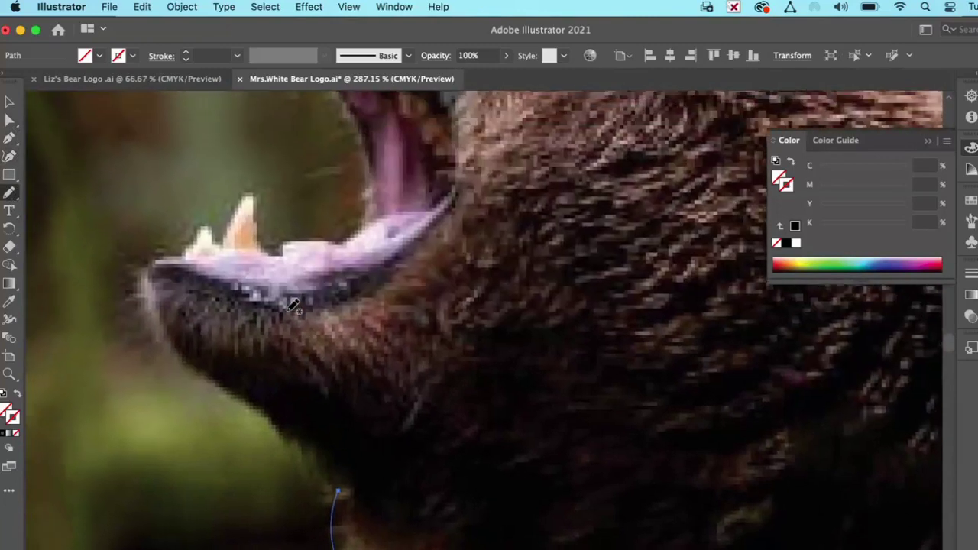
{"action": "mouse_move", "coordinate": [341, 495]}
{"action": "left_mouse_down"}
{"action": "mouse_move", "coordinate": [340, 467]}
{"action": "mouse_move", "coordinate": [201, 382]}
{"action": "mouse_move", "coordinate": [177, 357]}
{"action": "mouse_move", "coordinate": [177, 340]}
{"action": "left_mouse_up"}
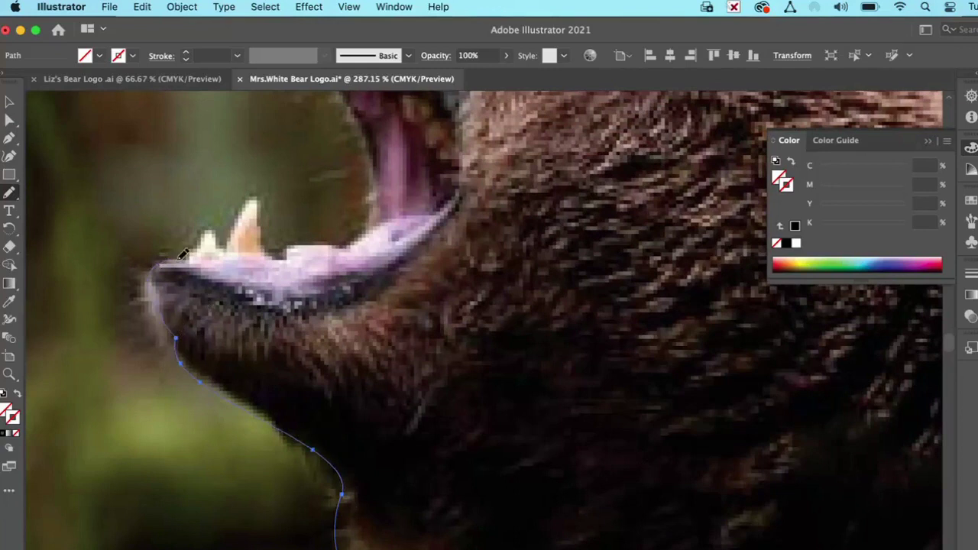
- Trace the lower teeth, open mouth and upper tooth with the Pencil tool, closing the outline at the nose
{"action": "mouse_move", "coordinate": [211, 220]}
{"action": "left_mouse_down"}
{"action": "mouse_move", "coordinate": [227, 251]}
{"action": "mouse_move", "coordinate": [229, 217]}
{"action": "mouse_move", "coordinate": [263, 183]}
{"action": "mouse_move", "coordinate": [285, 253]}
{"action": "left_mouse_up"}
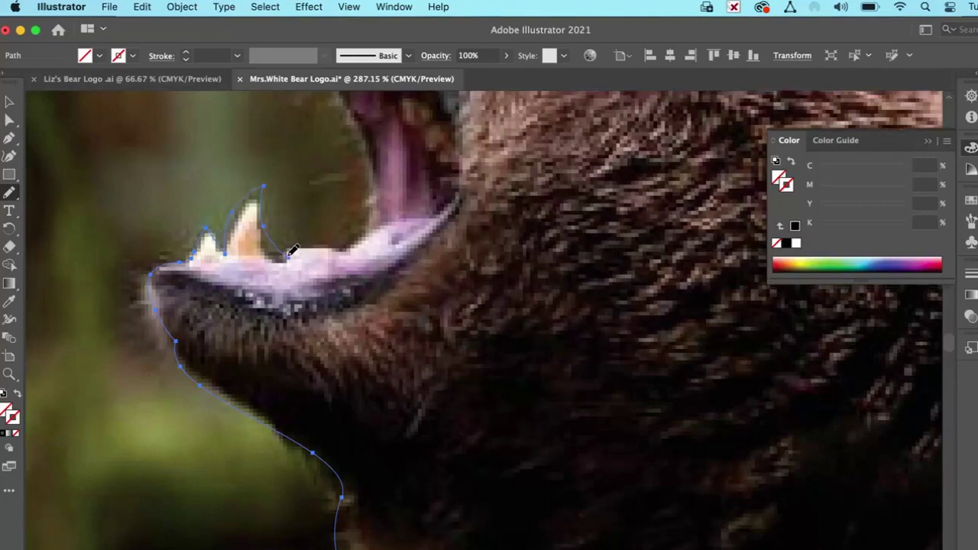
{"action": "scroll", "coordinate": [341, 380], "scroll_direction": "up", "scroll_amount": 5}
{"action": "mouse_move", "coordinate": [304, 403]}
{"action": "left_mouse_down"}
{"action": "mouse_move", "coordinate": [366, 390]}
{"action": "mouse_move", "coordinate": [386, 374]}
{"action": "mouse_move", "coordinate": [382, 284]}
{"action": "left_mouse_up"}
{"action": "key", "text": "a"}
{"action": "scroll", "coordinate": [808, 419], "scroll_direction": "up", "scroll_amount": 5}
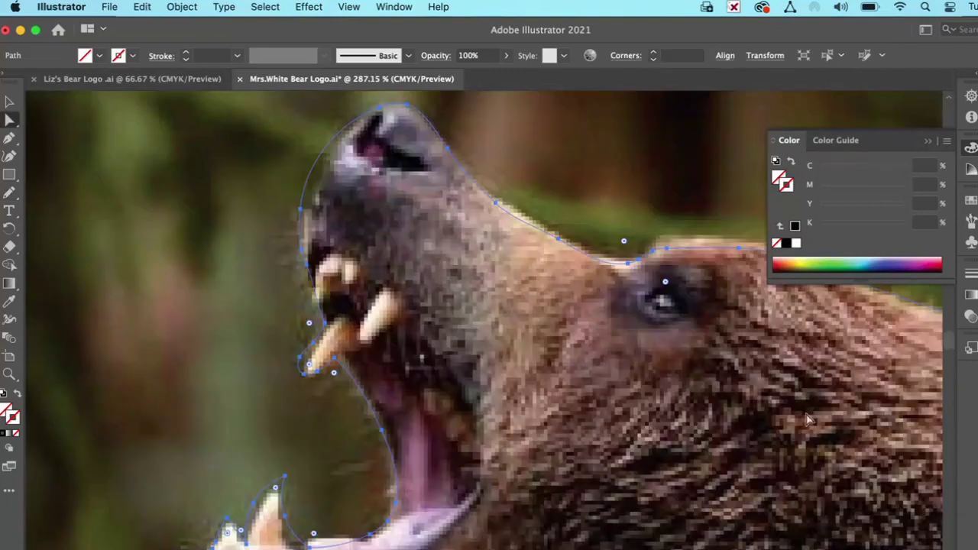
- Move the anchor points at the tip and outer side of the large lower tooth closer to the tooth with Direct Selection
{"action": "scroll", "coordinate": [507, 371], "scroll_direction": "down", "scroll_amount": 6}
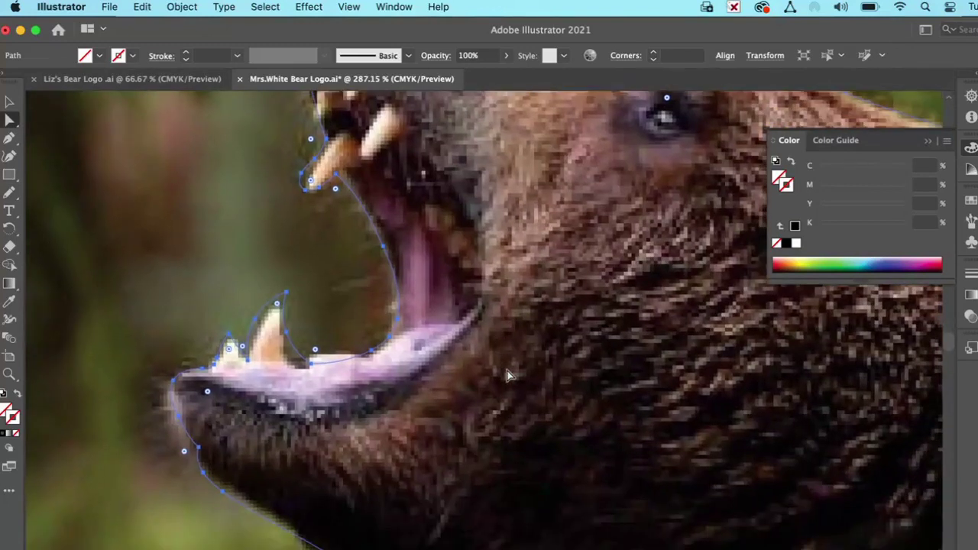
{"action": "scroll", "coordinate": [519, 365], "scroll_direction": "up", "scroll_amount": 3}
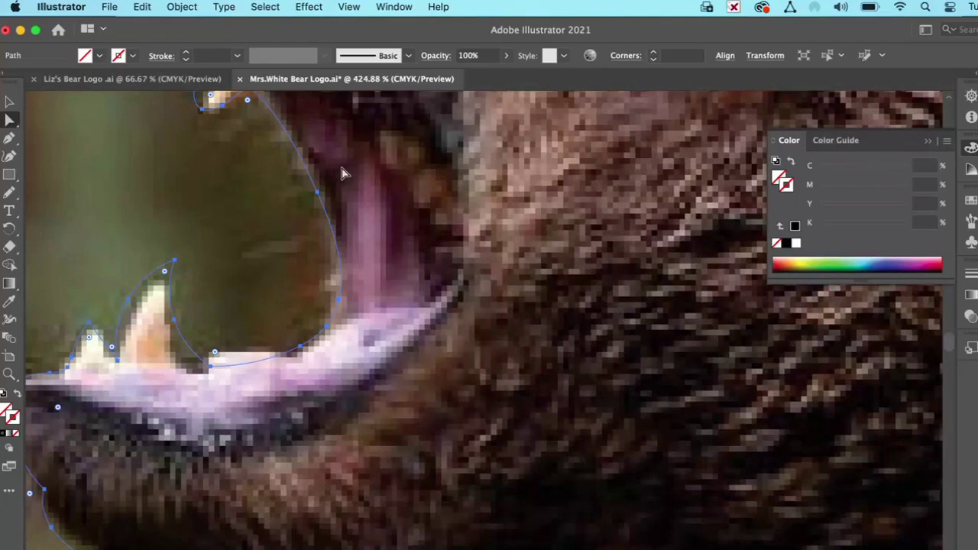
{"action": "scroll", "coordinate": [69, 398], "scroll_direction": "down", "scroll_amount": 3}
{"action": "double_click", "coordinate": [9, 374]}
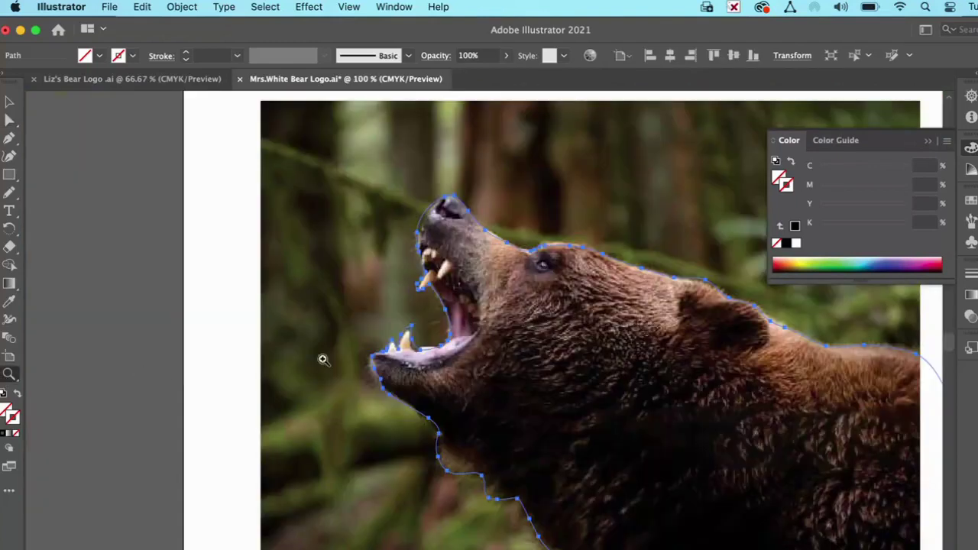
{"action": "left_click", "coordinate": [416, 343]}
{"action": "left_click", "coordinate": [417, 343]}
{"action": "left_click", "coordinate": [565, 370]}
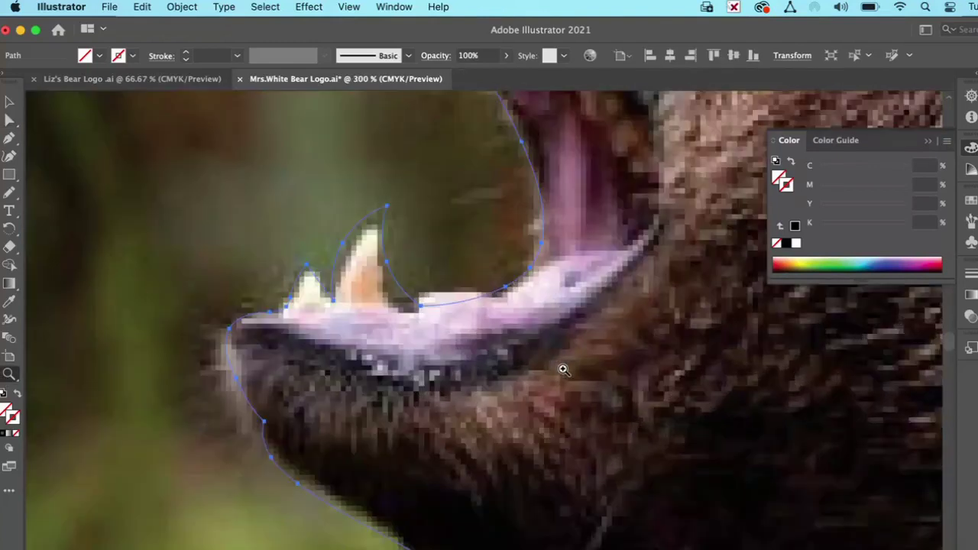
{"action": "left_click", "coordinate": [366, 253]}
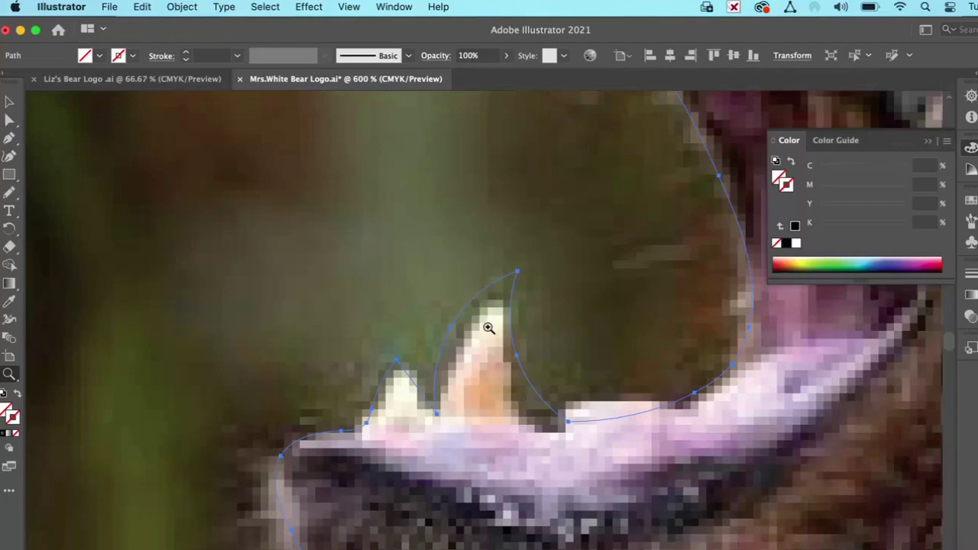
{"action": "left_click", "coordinate": [9, 122]}
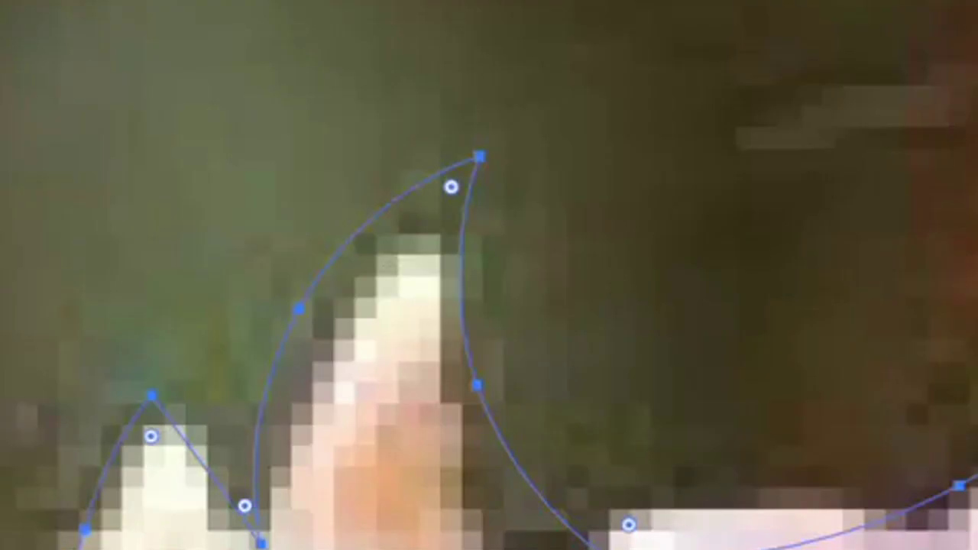
{"action": "left_click", "coordinate": [478, 157]}
{"action": "left_click_drag", "start_coordinate": [480, 160], "coordinate": [451, 201]}
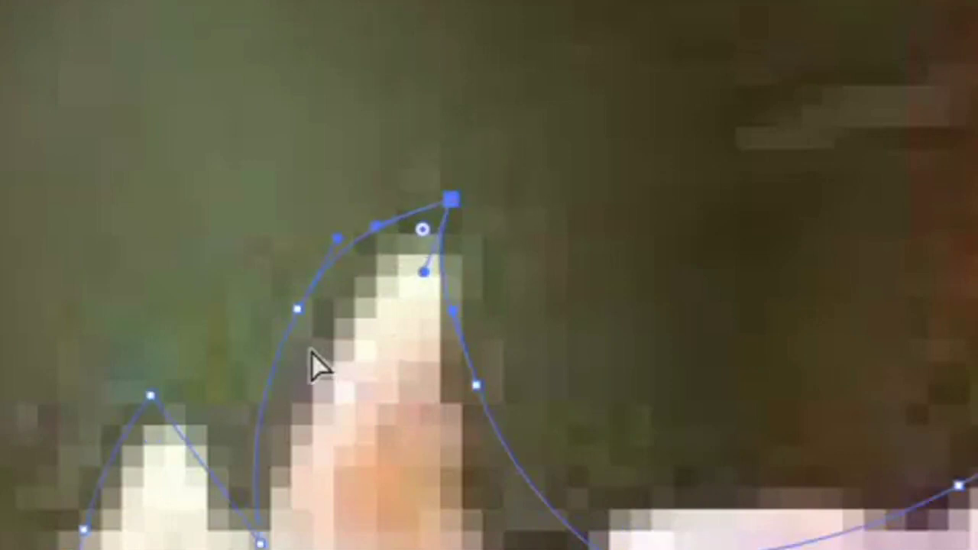
{"action": "left_click_drag", "start_coordinate": [297, 310], "coordinate": [298, 362]}
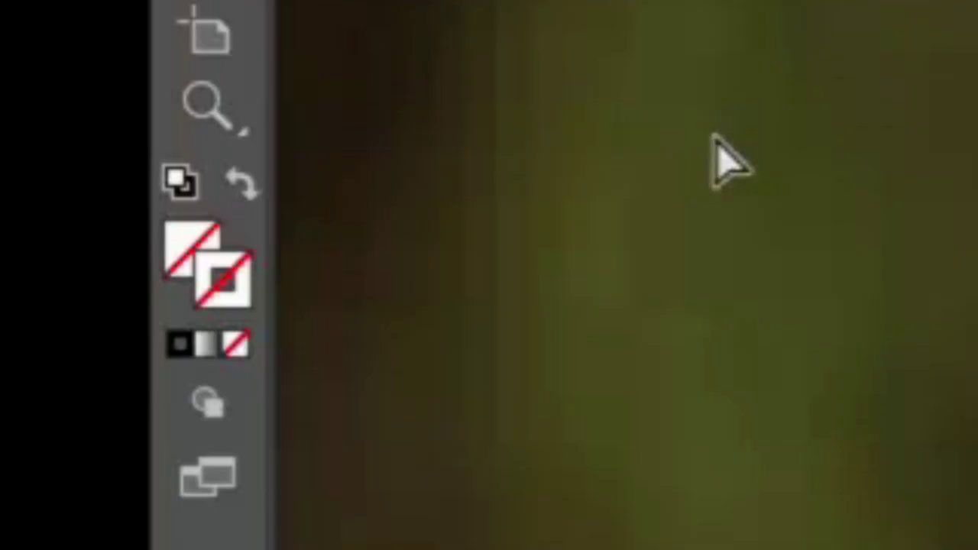
- Fill the bear path with black, trying the color as a stroke and swapping it back to the fill
{"action": "left_click", "coordinate": [178, 271]}
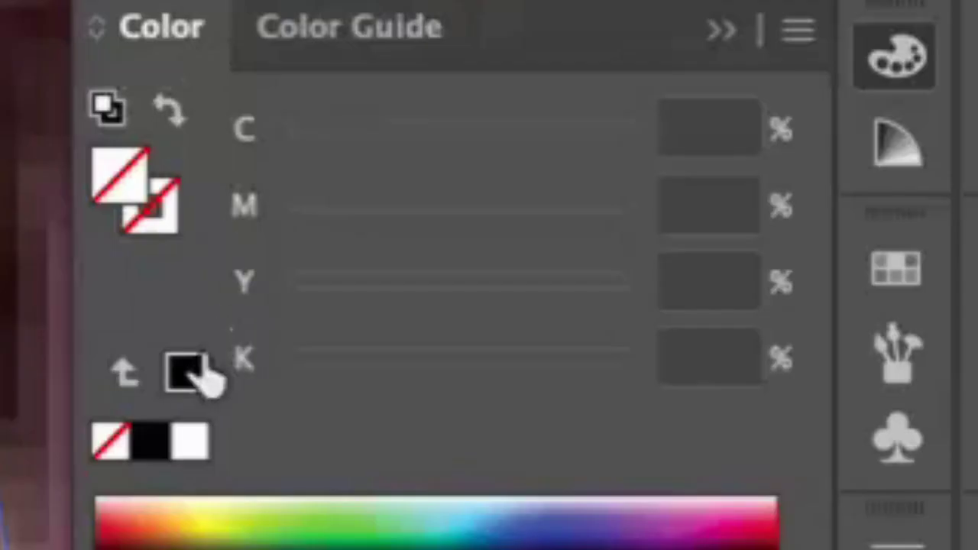
{"action": "left_click", "coordinate": [795, 226]}
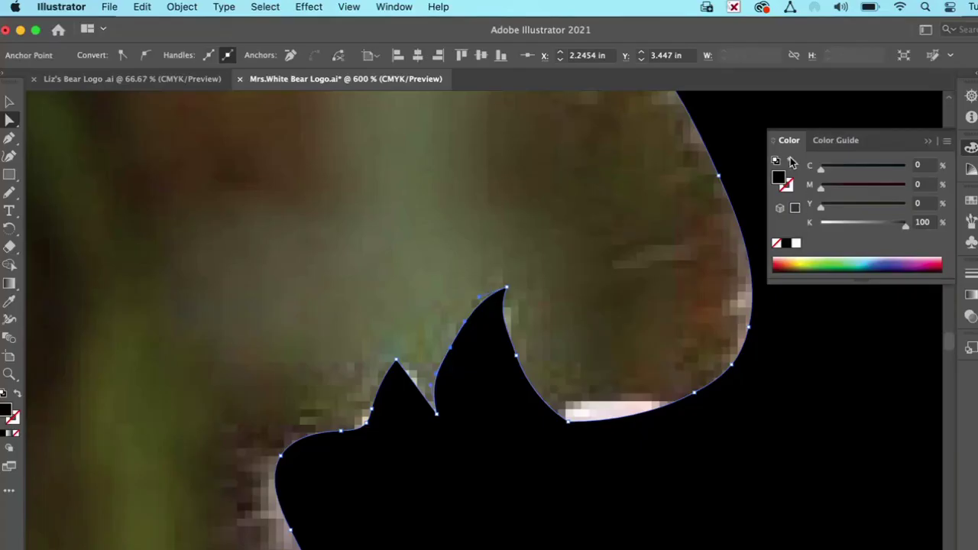
{"action": "left_click", "coordinate": [791, 162]}
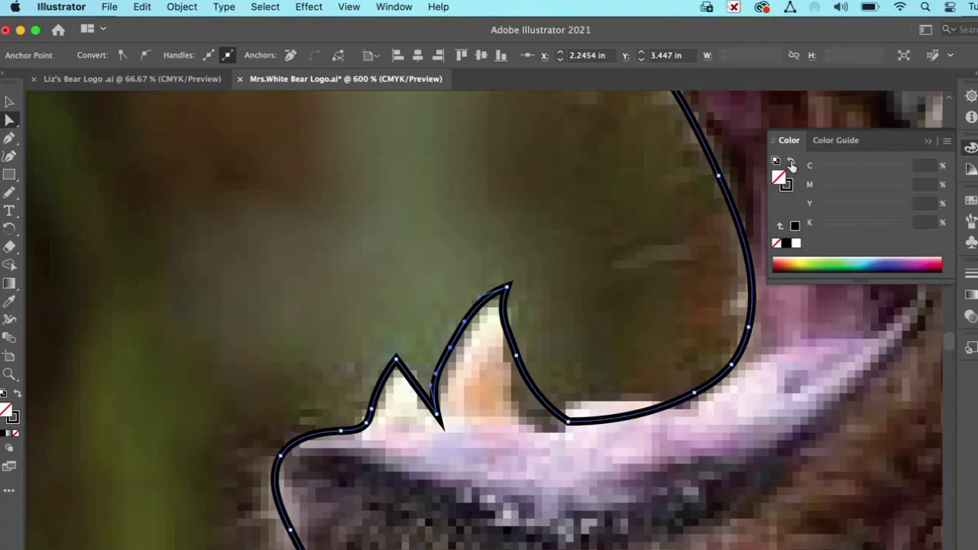
{"action": "left_click", "coordinate": [791, 162]}
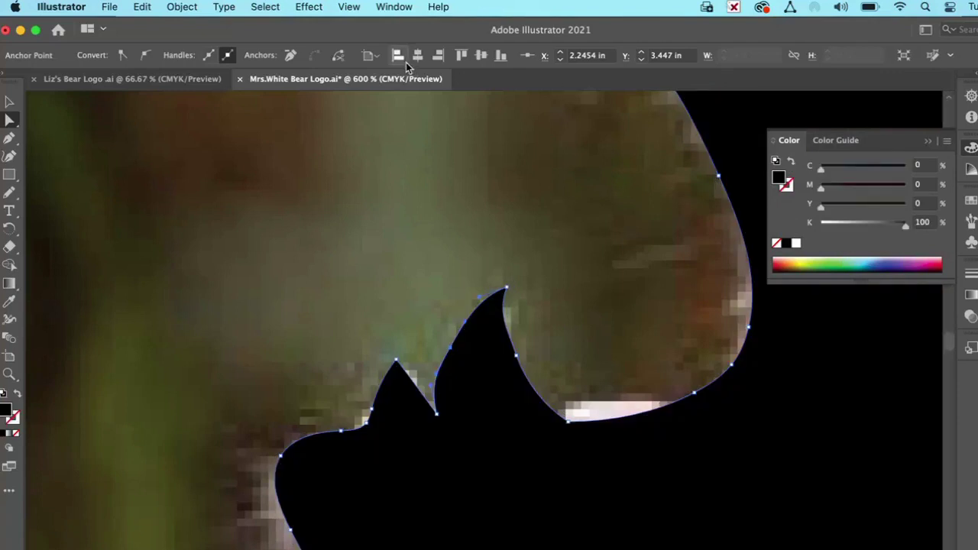
{"action": "left_click", "coordinate": [391, 8]}
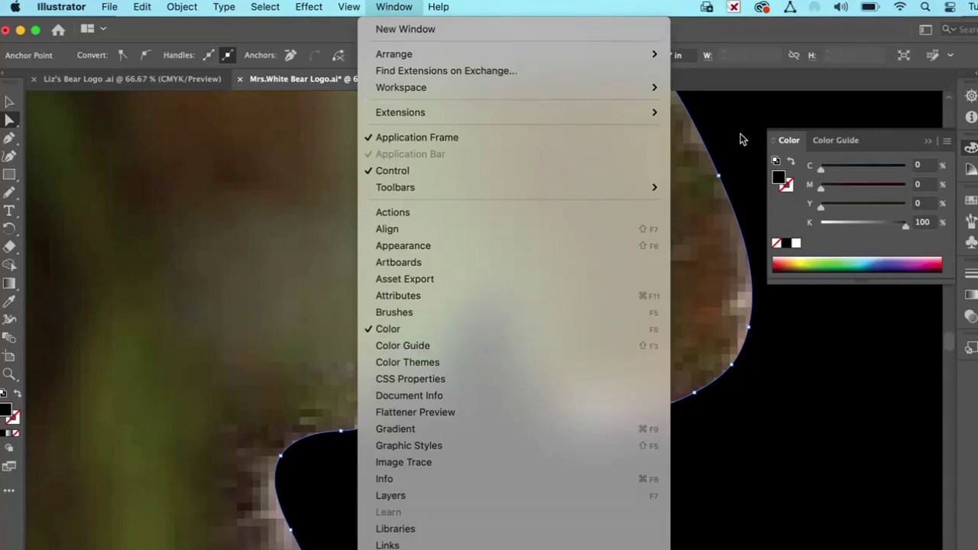
{"action": "left_click", "coordinate": [713, 223]}
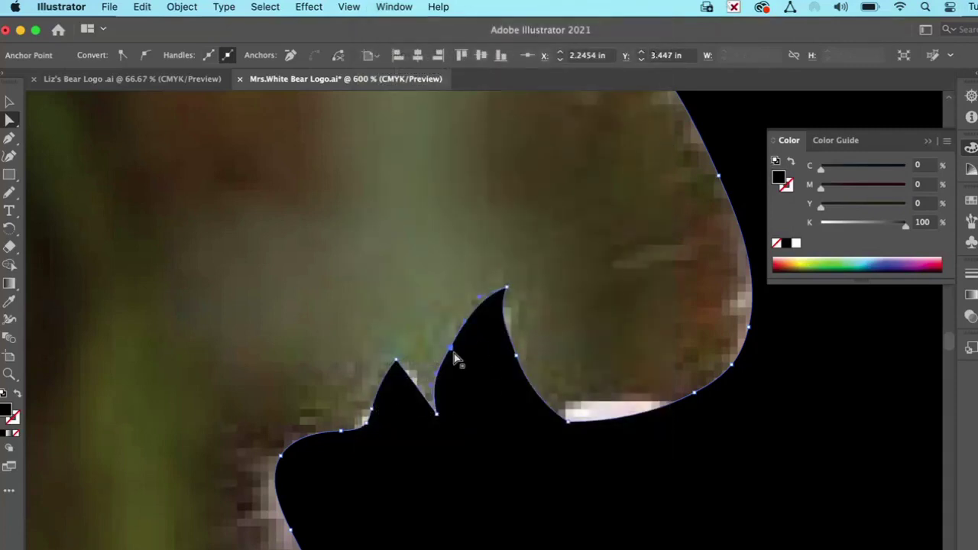
- Refine the anchor points on both sides of the large lower tooth and curve the edge of the small tooth beside it
{"action": "left_click_drag", "start_coordinate": [451, 352], "coordinate": [443, 345]}
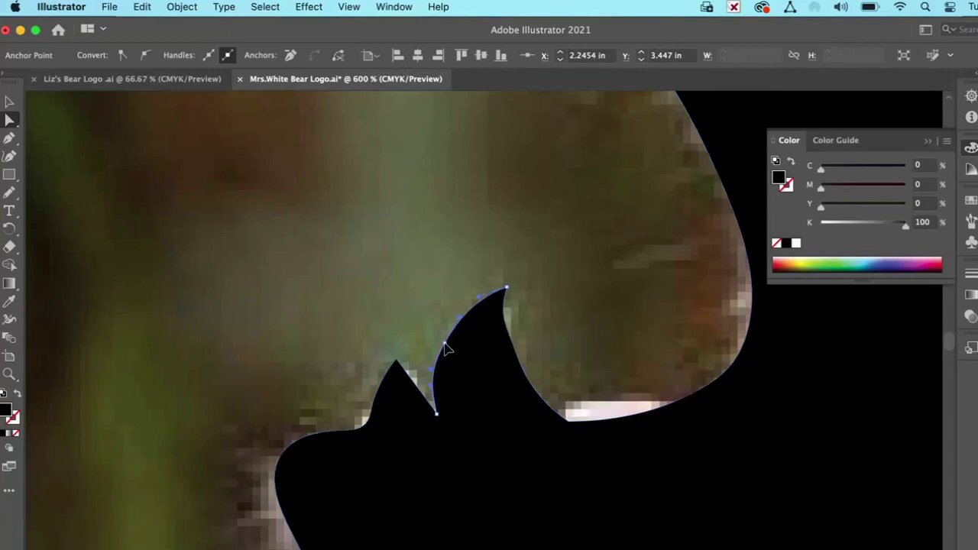
{"action": "left_click_drag", "start_coordinate": [518, 357], "coordinate": [515, 373]}
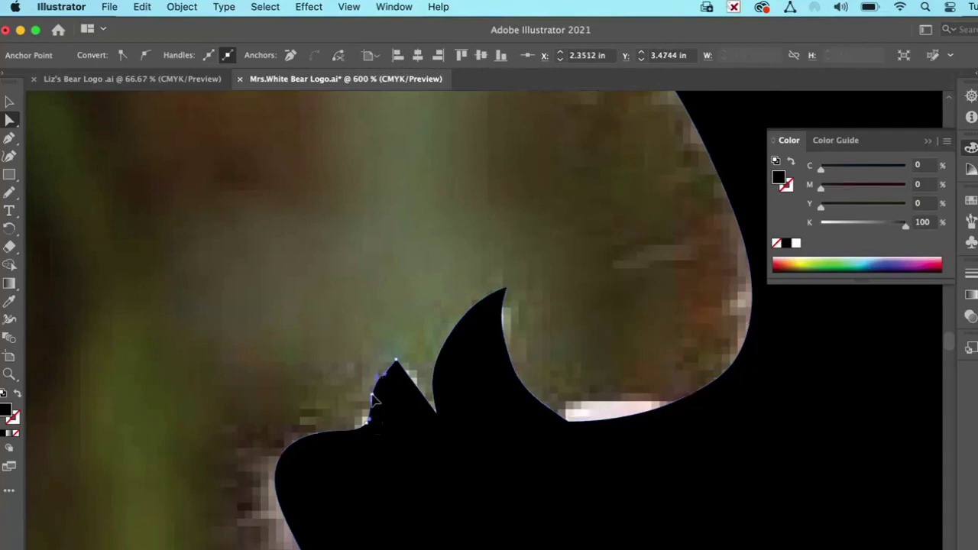
{"action": "left_click", "coordinate": [436, 414]}
{"action": "left_click", "coordinate": [436, 417]}
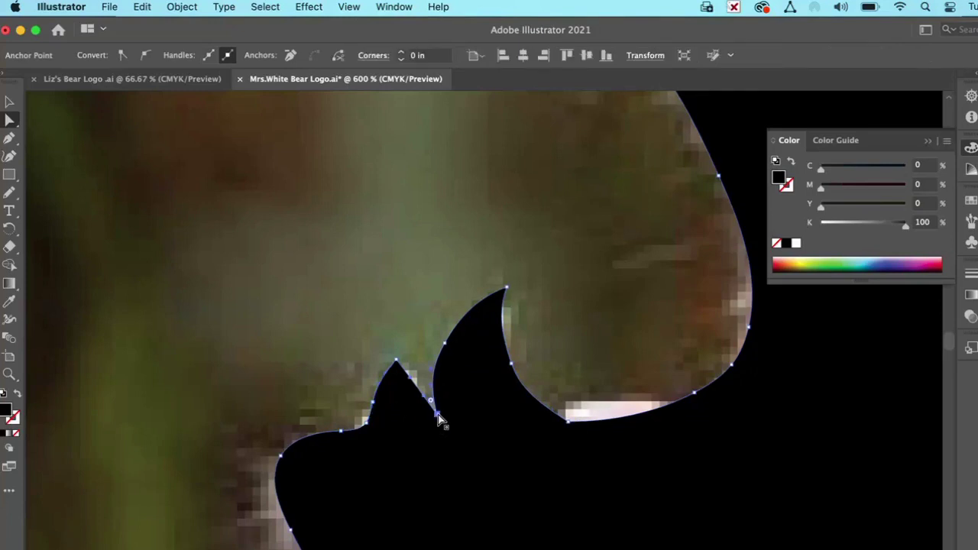
{"action": "left_click_drag", "start_coordinate": [426, 402], "coordinate": [408, 413]}
- Reshape the upper tooth into a sharper point by moving the anchor points at its tip and outer side
{"action": "scroll", "coordinate": [628, 311], "scroll_direction": "up", "scroll_amount": 5}
{"action": "scroll", "coordinate": [628, 312], "scroll_direction": "right", "scroll_amount": 3}
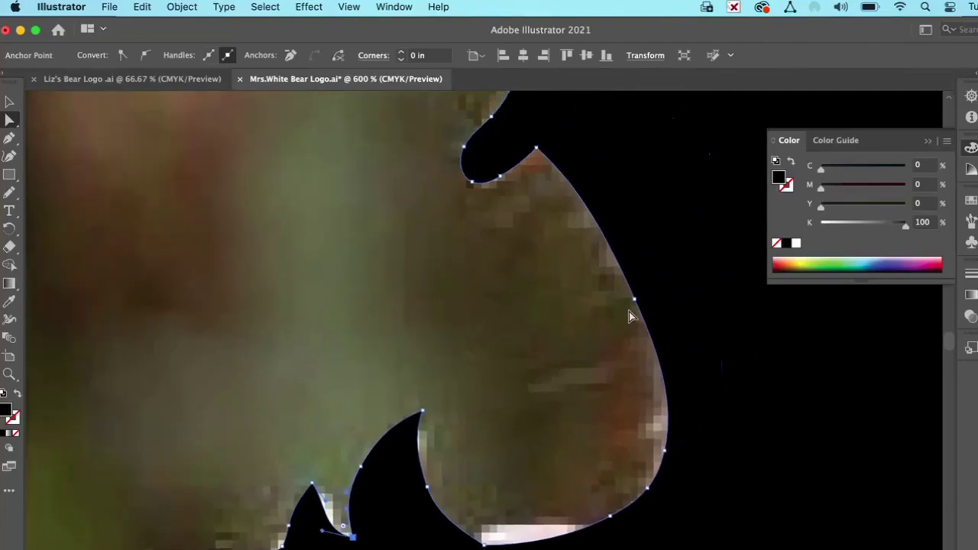
{"action": "scroll", "coordinate": [609, 334], "scroll_direction": "up", "scroll_amount": 4}
{"action": "scroll", "coordinate": [609, 333], "scroll_direction": "right", "scroll_amount": 2}
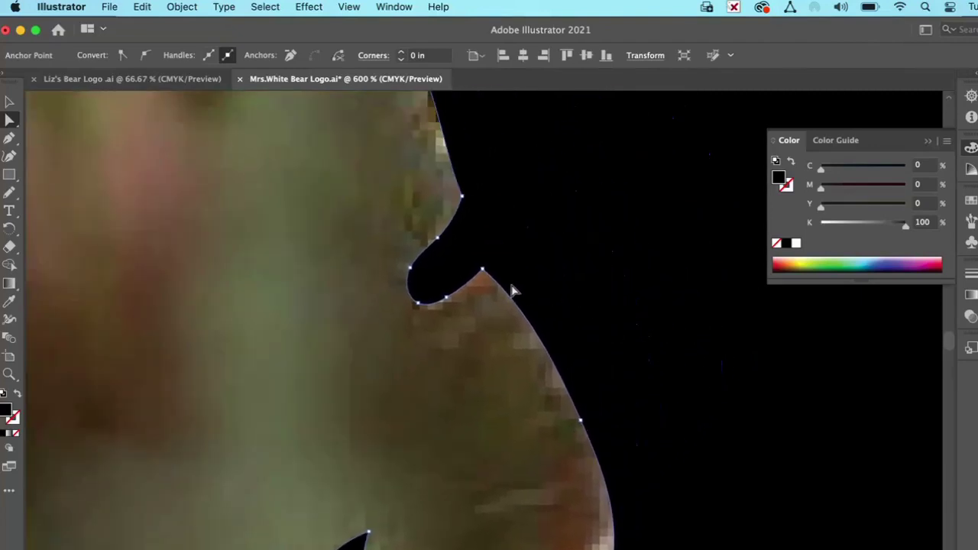
{"action": "left_click", "coordinate": [418, 304]}
{"action": "left_click_drag", "start_coordinate": [418, 304], "coordinate": [406, 309]}
{"action": "left_click_drag", "start_coordinate": [410, 269], "coordinate": [426, 274]}
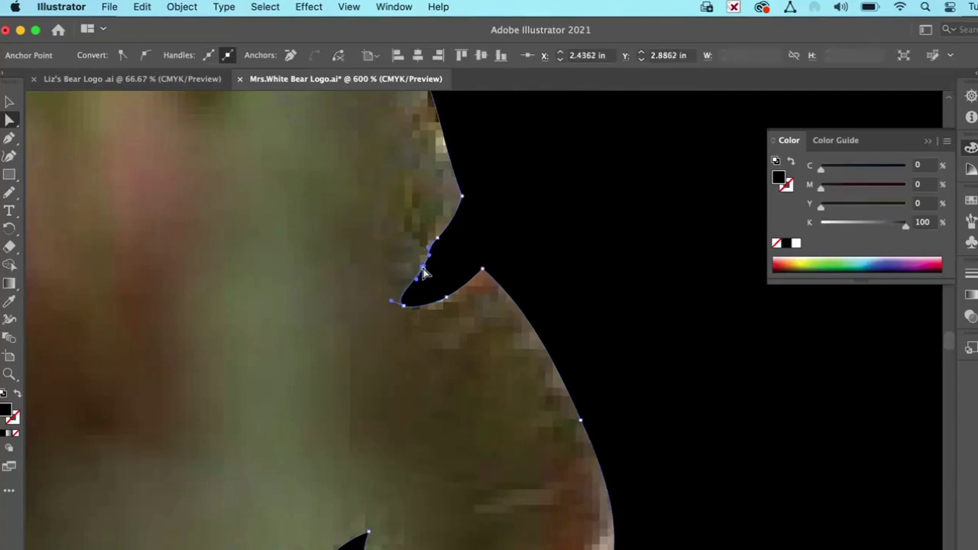
- Reselect the whole bear path and swap its black fill for a 1 pt black stroke with no fill
{"action": "key", "text": "super+1"}
{"action": "left_click", "coordinate": [730, 264]}
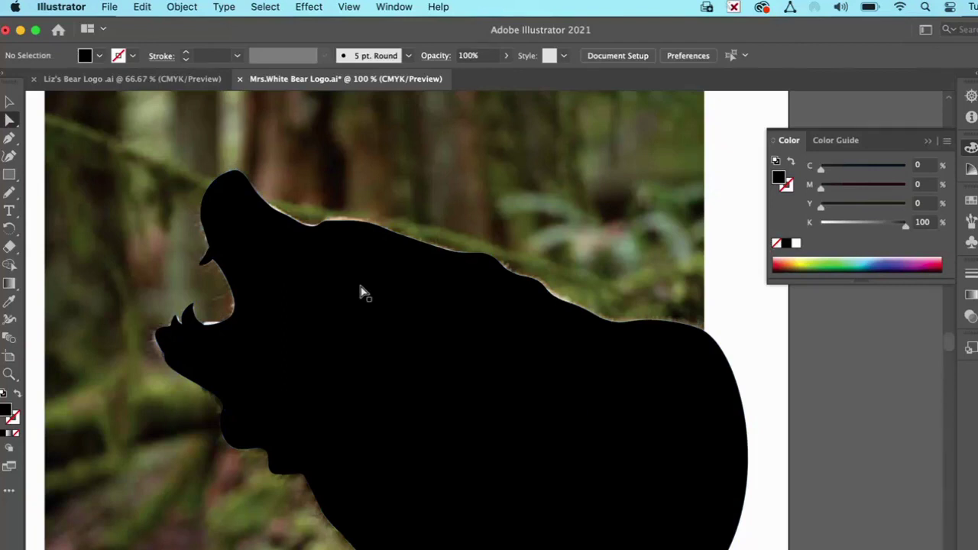
{"action": "left_click", "coordinate": [363, 292]}
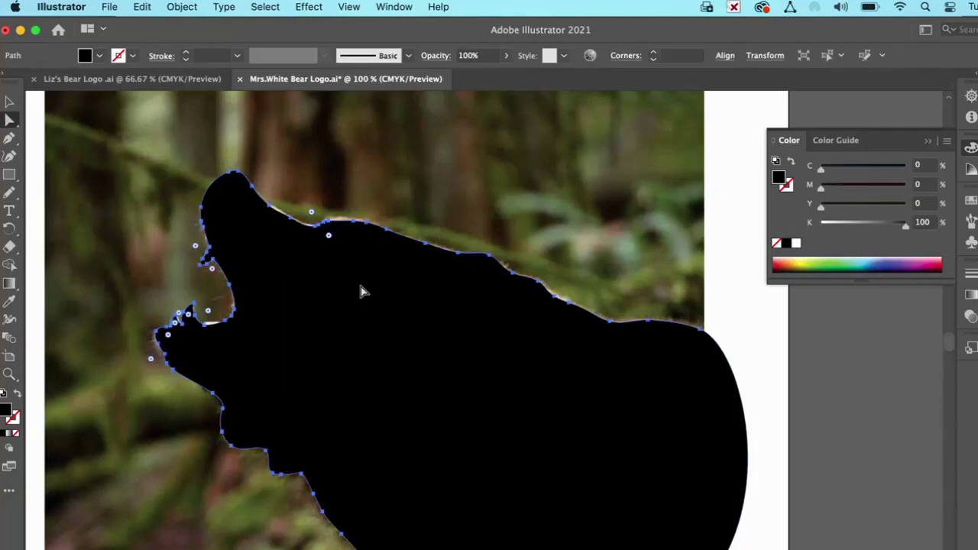
{"action": "left_click", "coordinate": [15, 395]}
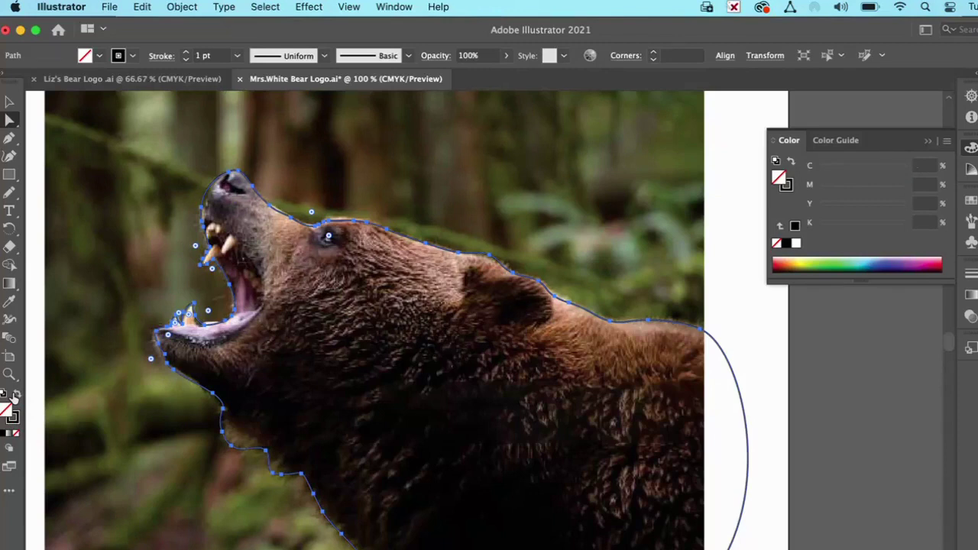
{"action": "left_click", "coordinate": [9, 373]}
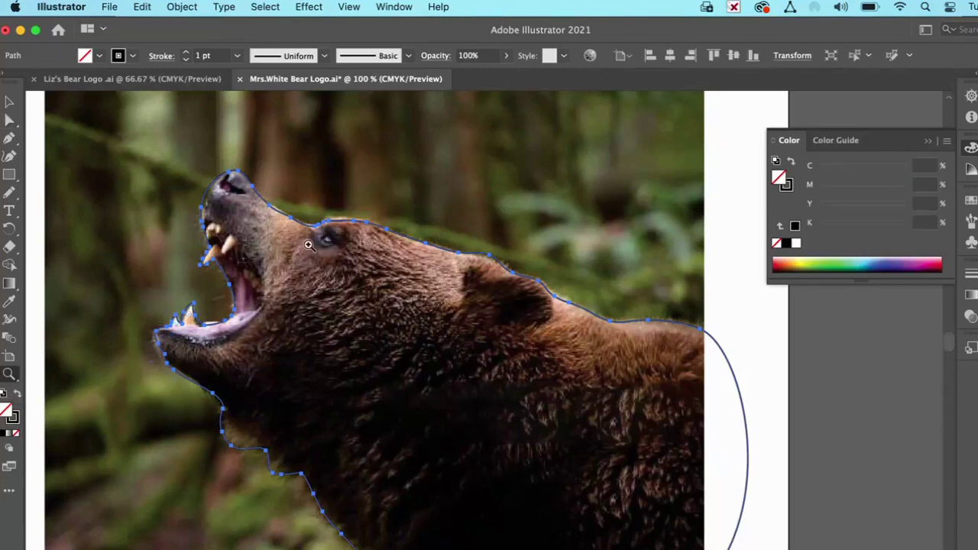
- Trace the dark nostril at the tip of the bear's nose as a closed freehand shape with the Pencil tool
{"action": "left_click", "coordinate": [335, 231]}
{"action": "left_click", "coordinate": [409, 320]}
{"action": "left_click", "coordinate": [430, 294]}
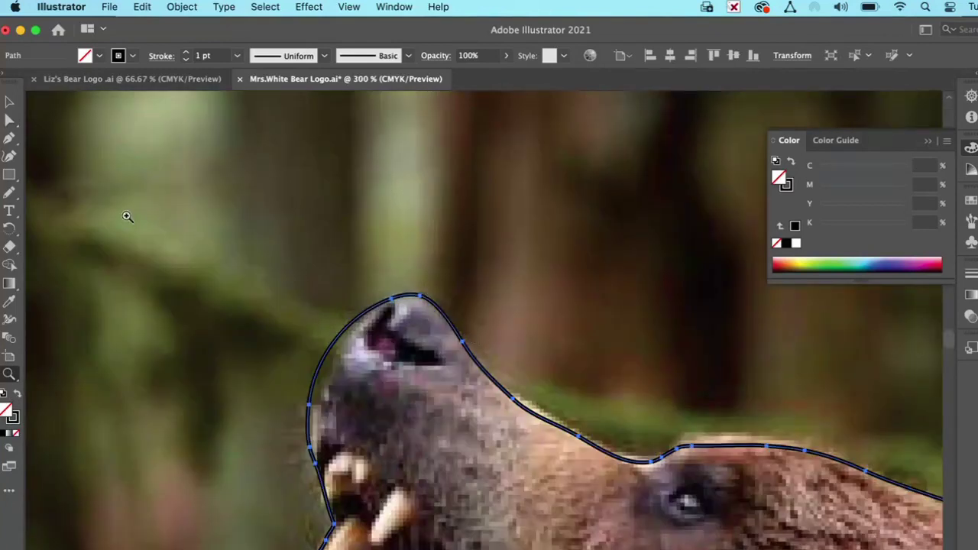
{"action": "left_click", "coordinate": [7, 121]}
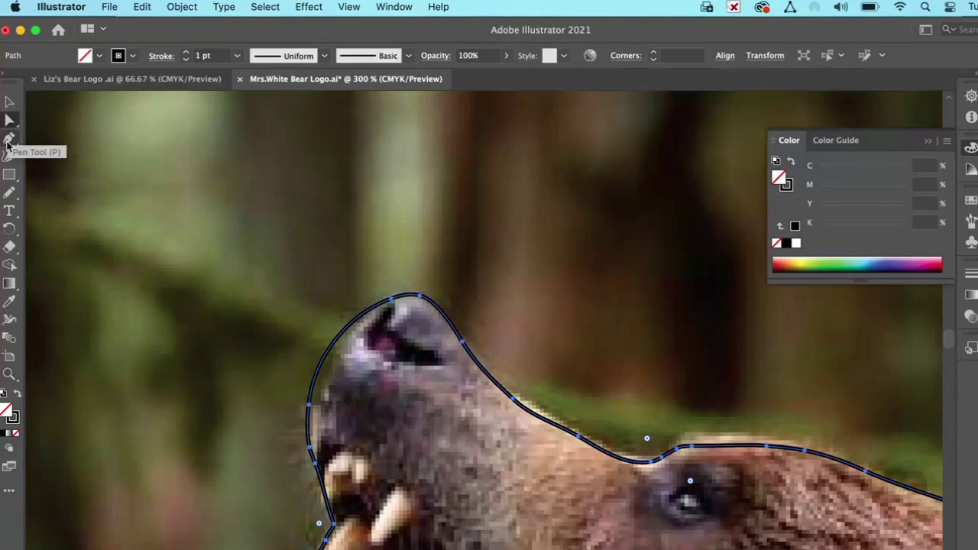
{"action": "left_click", "coordinate": [10, 192]}
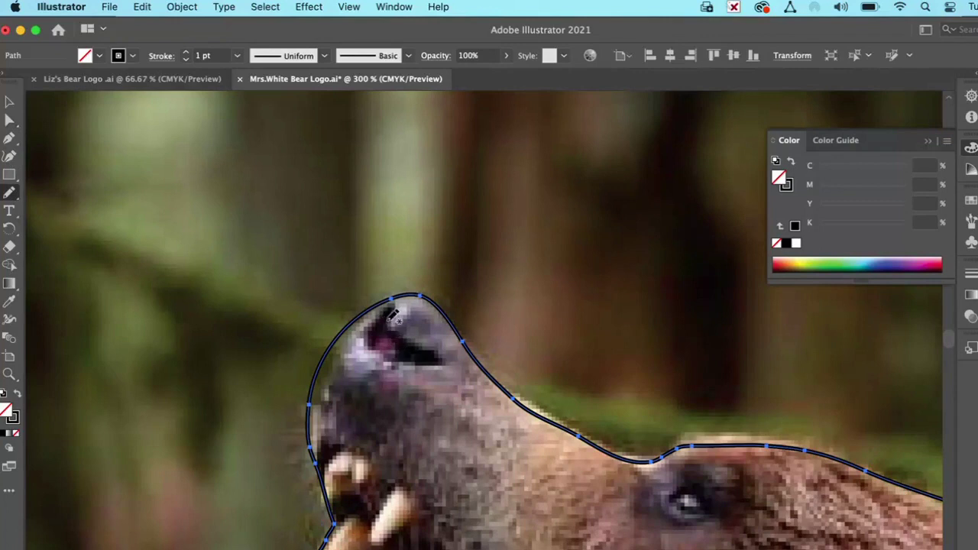
{"action": "mouse_move", "coordinate": [391, 322]}
{"action": "left_mouse_down"}
{"action": "mouse_move", "coordinate": [450, 348]}
{"action": "mouse_move", "coordinate": [443, 359]}
{"action": "mouse_move", "coordinate": [412, 360]}
{"action": "mouse_move", "coordinate": [368, 341]}
{"action": "mouse_move", "coordinate": [391, 307]}
{"action": "mouse_move", "coordinate": [401, 309]}
{"action": "mouse_move", "coordinate": [398, 325]}
{"action": "left_mouse_up"}
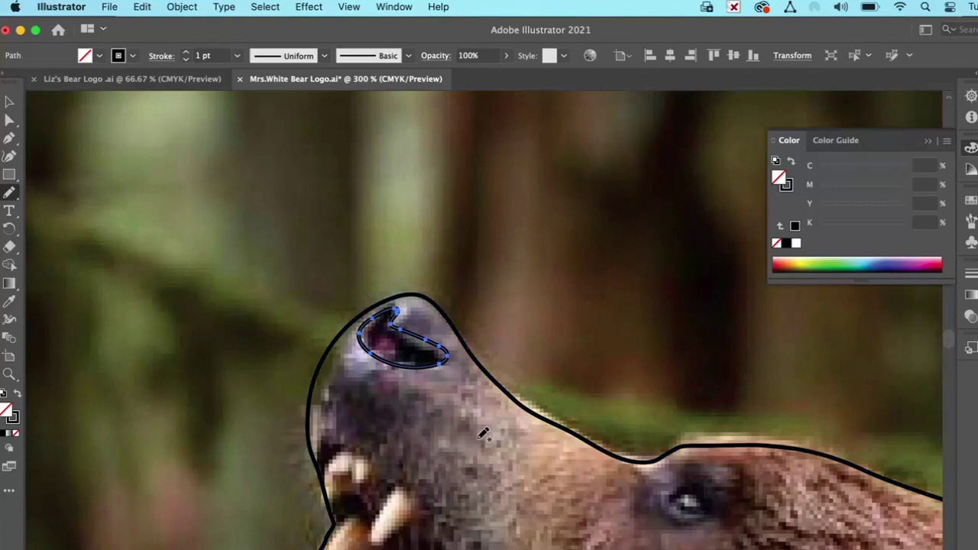
- Give the nostril shape a white fill and no stroke
{"action": "left_click", "coordinate": [3, 396]}
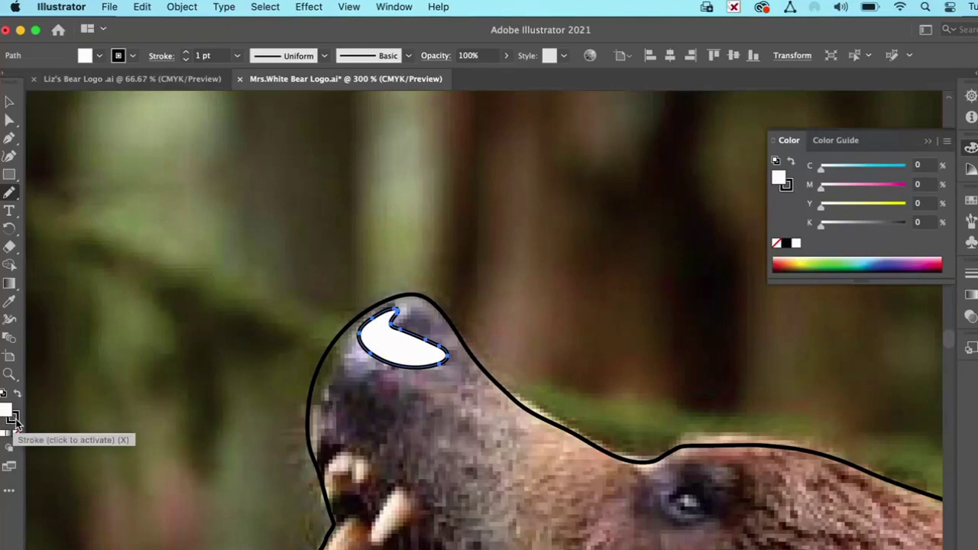
{"action": "left_click", "coordinate": [13, 419]}
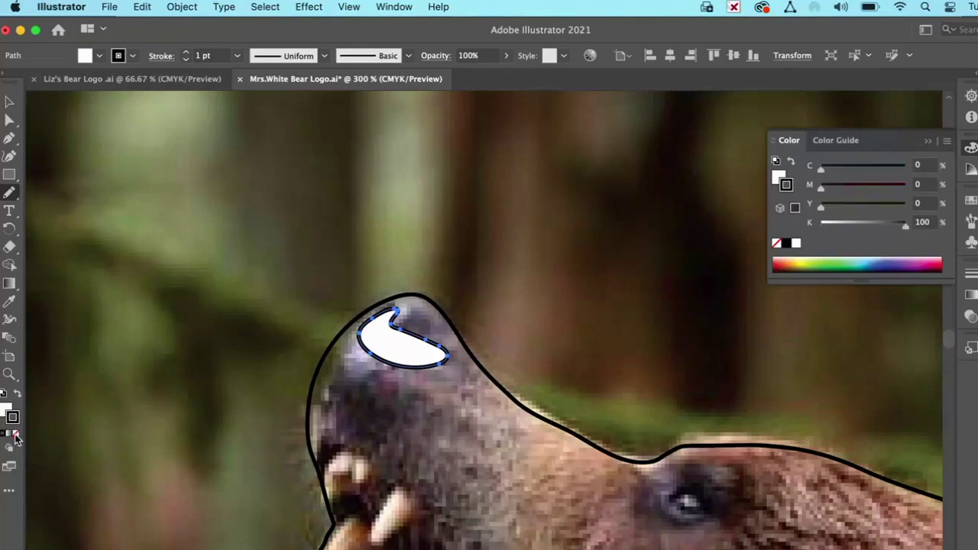
{"action": "left_click", "coordinate": [16, 434]}
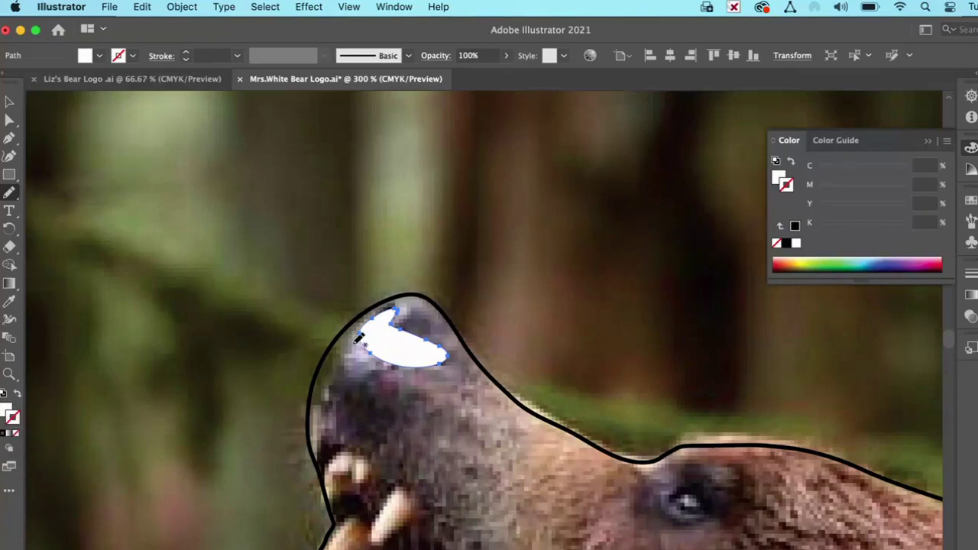
- Outline the bear's eye with a closed teardrop-like Pencil shape and give it a white fill with no stroke
{"action": "scroll", "coordinate": [533, 465], "scroll_direction": "down", "scroll_amount": 10}
{"action": "scroll", "coordinate": [533, 464], "scroll_direction": "right", "scroll_amount": 5}
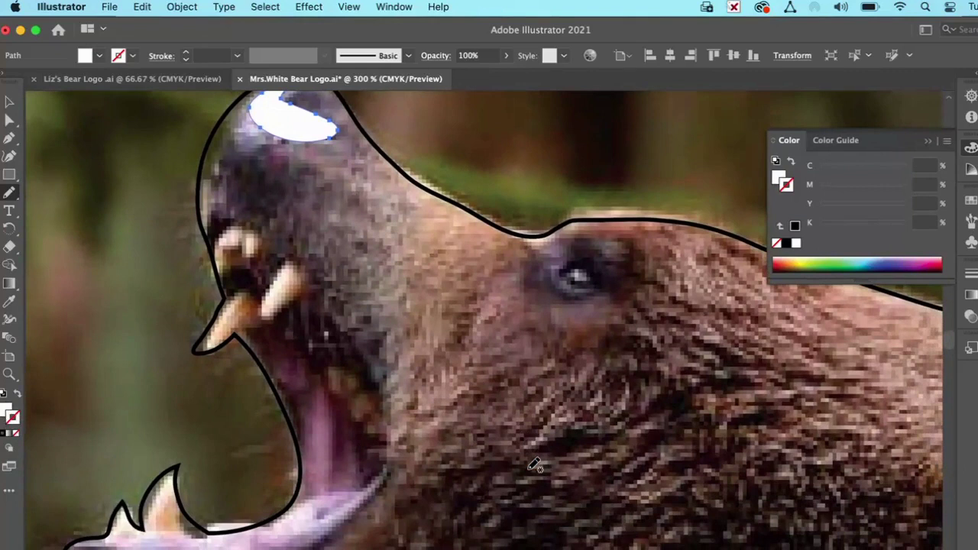
{"action": "scroll", "coordinate": [600, 365], "scroll_direction": "up", "scroll_amount": 5}
{"action": "scroll", "coordinate": [600, 365], "scroll_direction": "left", "scroll_amount": 8}
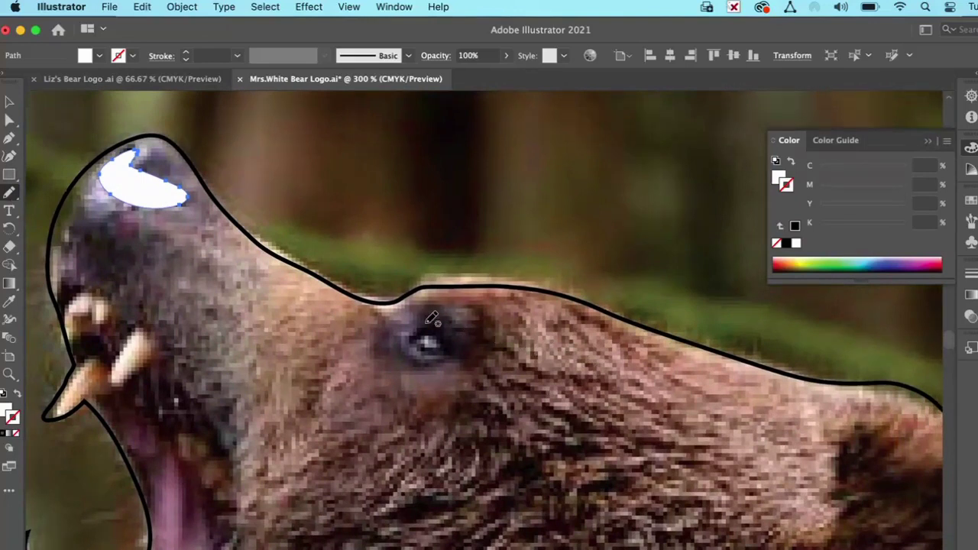
{"action": "mouse_move", "coordinate": [434, 325]}
{"action": "left_mouse_down"}
{"action": "mouse_move", "coordinate": [459, 354]}
{"action": "mouse_move", "coordinate": [423, 349]}
{"action": "mouse_move", "coordinate": [417, 330]}
{"action": "mouse_move", "coordinate": [435, 324]}
{"action": "left_mouse_up"}
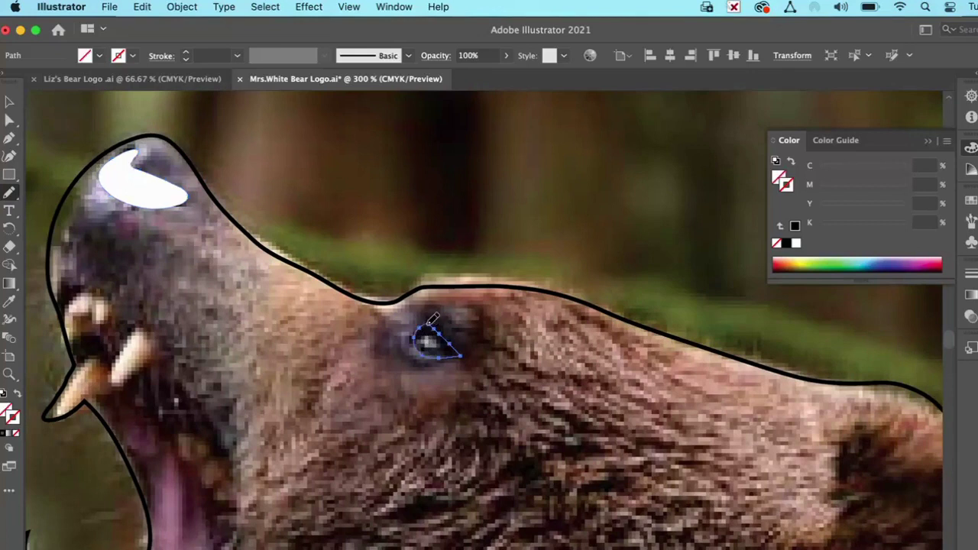
{"action": "left_click", "coordinate": [3, 396]}
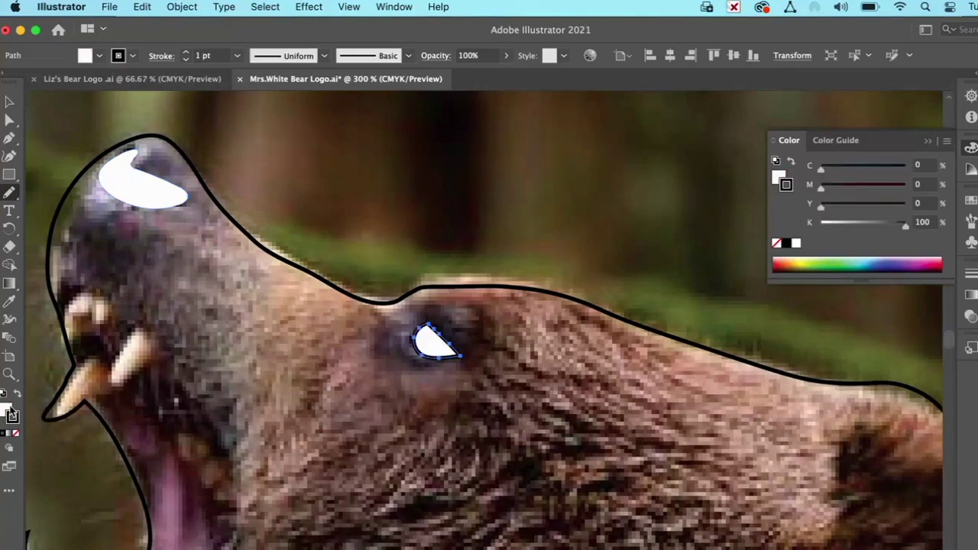
{"action": "left_click", "coordinate": [16, 434]}
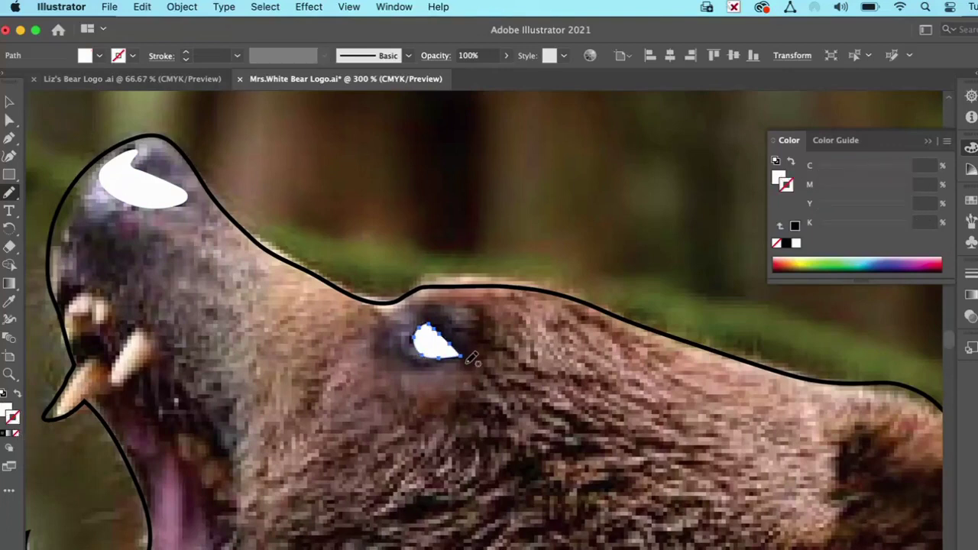
- Draw a closed crescent above the white eye shape with the Pencil tool and copy the eye's white fill onto it
{"action": "scroll", "coordinate": [472, 359], "scroll_direction": "up", "scroll_amount": 5, "text": "alt"}
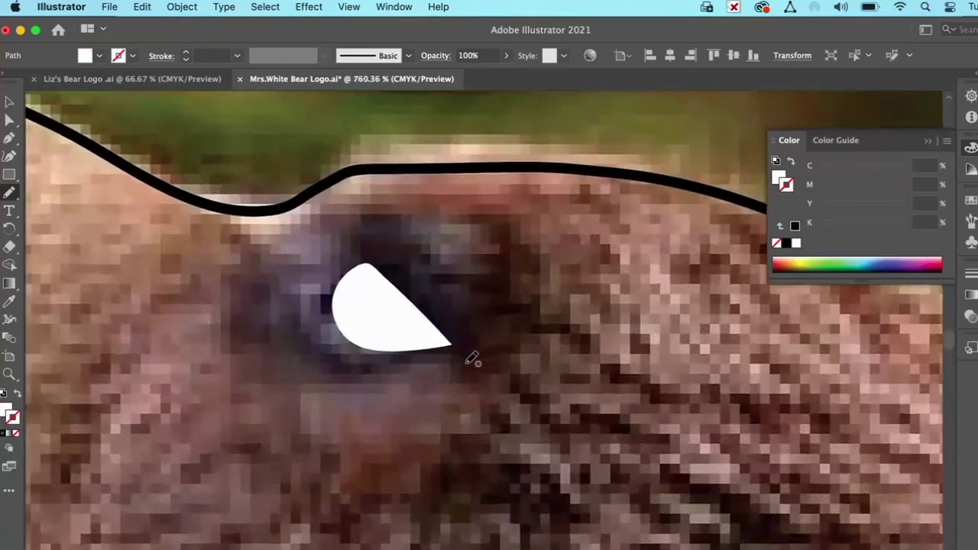
{"action": "mouse_move", "coordinate": [383, 221]}
{"action": "left_mouse_down"}
{"action": "mouse_move", "coordinate": [434, 236]}
{"action": "mouse_move", "coordinate": [485, 313]}
{"action": "mouse_move", "coordinate": [507, 296]}
{"action": "mouse_move", "coordinate": [513, 256]}
{"action": "mouse_move", "coordinate": [495, 214]}
{"action": "mouse_move", "coordinate": [434, 195]}
{"action": "mouse_move", "coordinate": [385, 211]}
{"action": "left_mouse_up"}
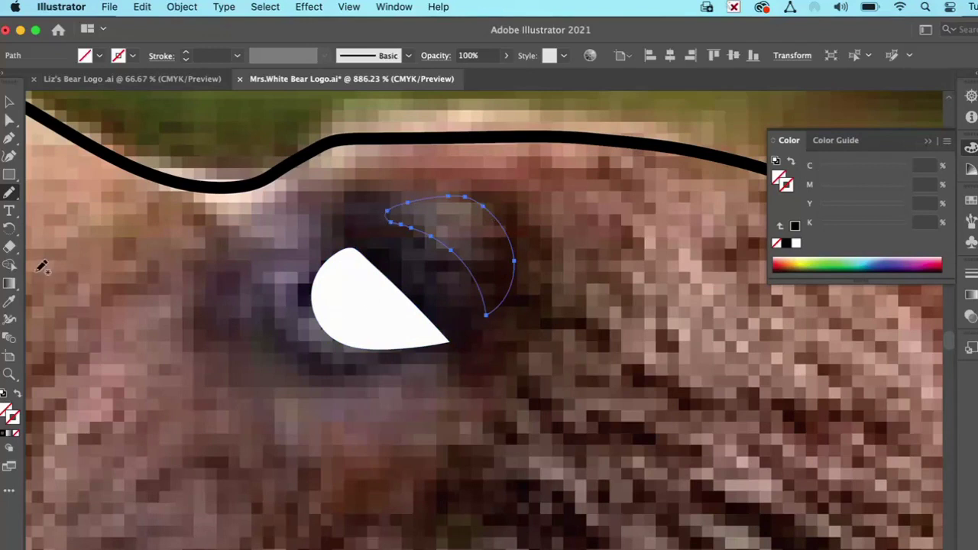
{"action": "left_click", "coordinate": [9, 304]}
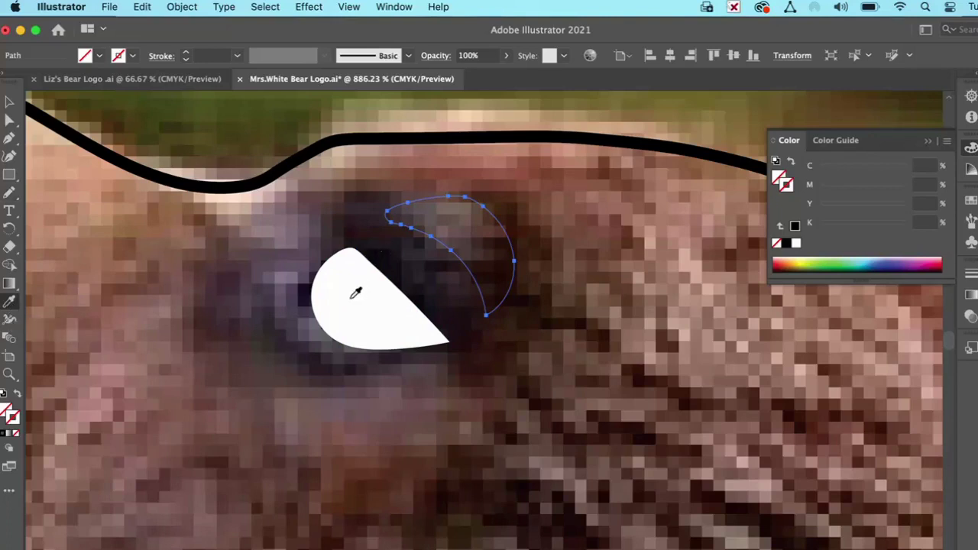
{"action": "left_click", "coordinate": [355, 293]}
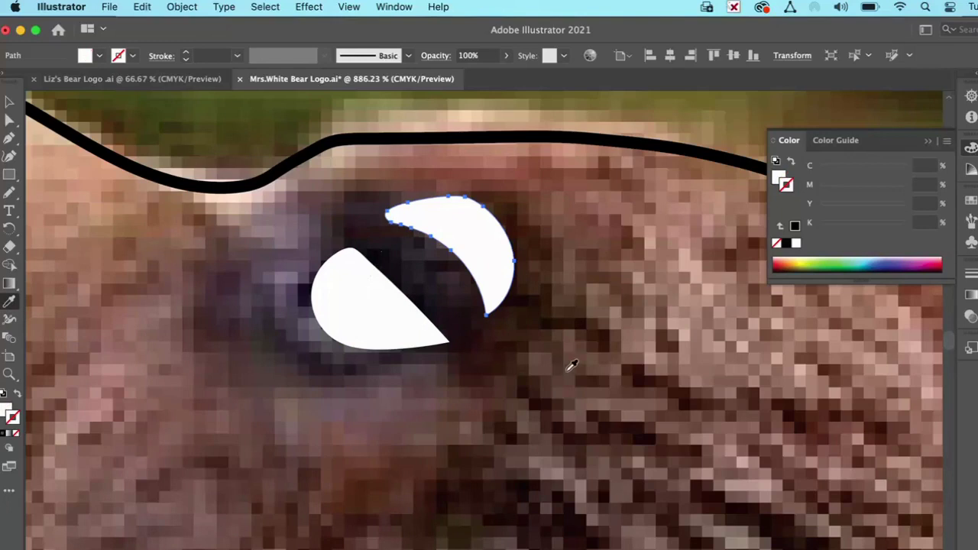
- Try a large closed Pencil shape over the dark area of the ear, with a white fill and no stroke
{"action": "scroll", "coordinate": [572, 366], "scroll_direction": "right", "scroll_amount": 10}
{"action": "scroll", "coordinate": [572, 365], "scroll_direction": "right", "scroll_amount": 5}
{"action": "scroll", "coordinate": [571, 366], "scroll_direction": "up", "scroll_amount": 8}
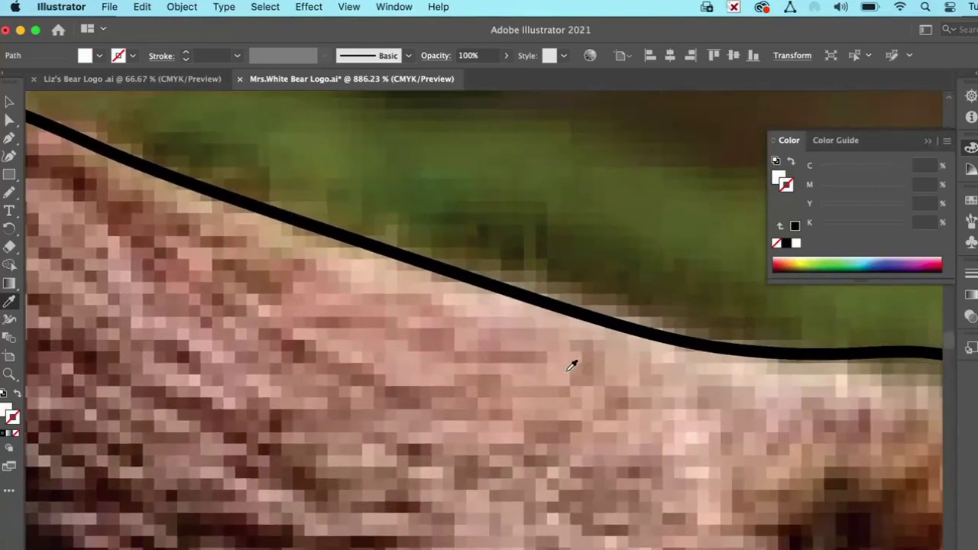
{"action": "scroll", "coordinate": [572, 365], "scroll_direction": "down", "scroll_amount": 6}
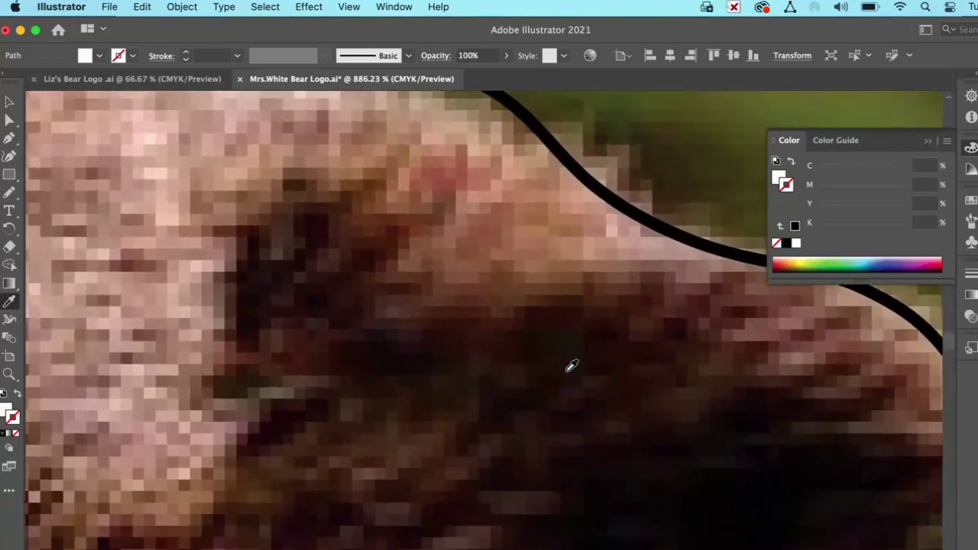
{"action": "left_click", "coordinate": [8, 374]}
{"action": "left_click", "coordinate": [561, 324], "text": "alt"}
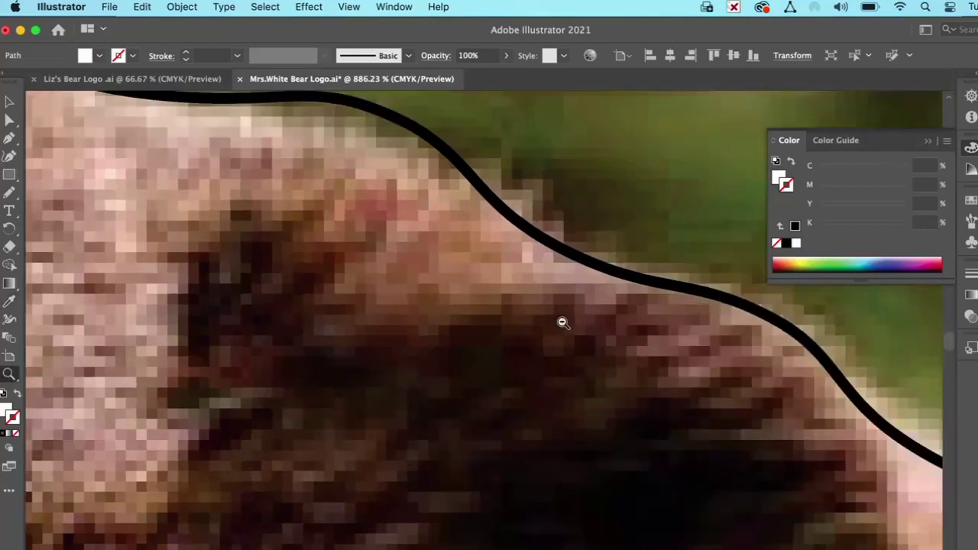
{"action": "left_click", "coordinate": [562, 323], "text": "alt"}
{"action": "left_click", "coordinate": [562, 323], "text": "alt"}
{"action": "scroll", "coordinate": [379, 511], "scroll_direction": "down", "scroll_amount": 4}
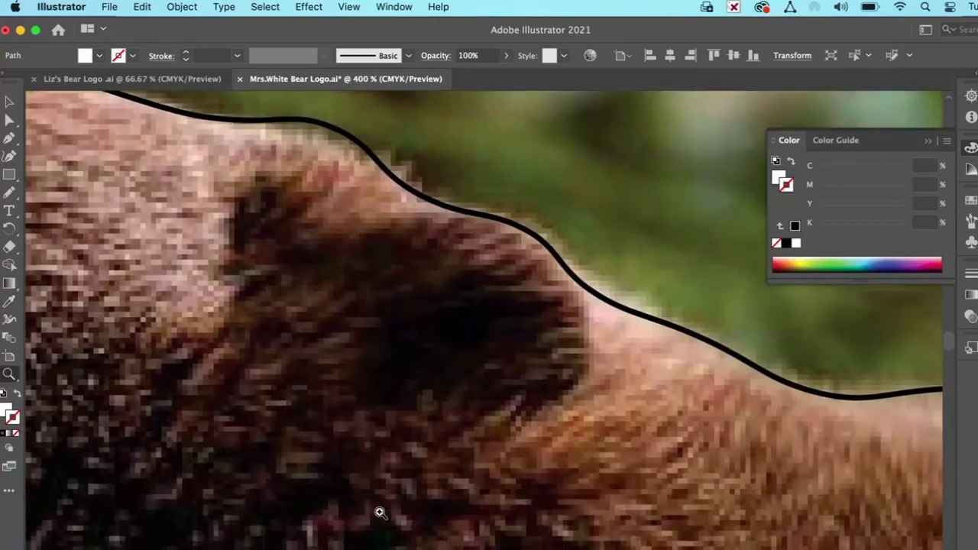
{"action": "left_click", "coordinate": [9, 192]}
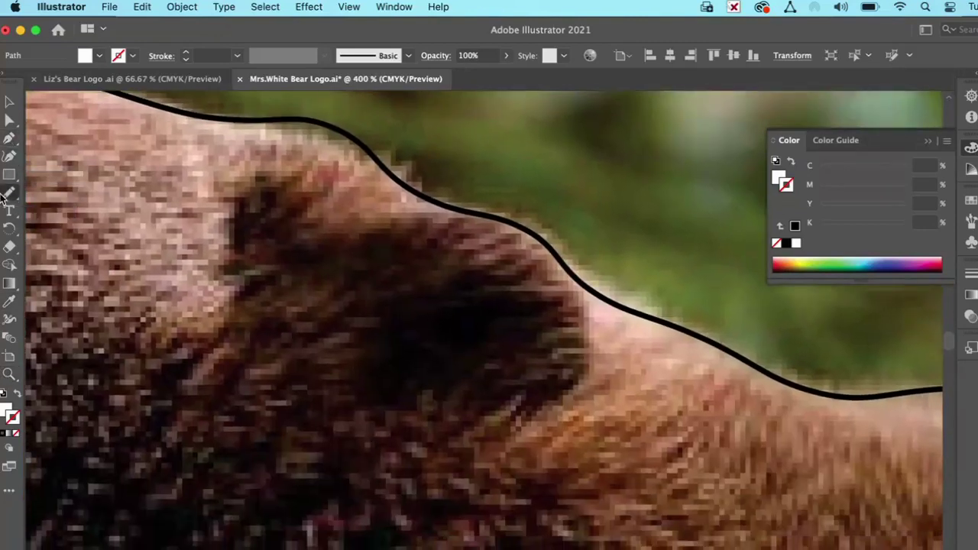
{"action": "mouse_move", "coordinate": [238, 283]}
{"action": "left_mouse_down"}
{"action": "mouse_move", "coordinate": [240, 209]}
{"action": "mouse_move", "coordinate": [268, 192]}
{"action": "mouse_move", "coordinate": [353, 245]}
{"action": "mouse_move", "coordinate": [403, 240]}
{"action": "mouse_move", "coordinate": [456, 256]}
{"action": "mouse_move", "coordinate": [493, 288]}
{"action": "mouse_move", "coordinate": [508, 333]}
{"action": "mouse_move", "coordinate": [498, 373]}
{"action": "mouse_move", "coordinate": [440, 410]}
{"action": "mouse_move", "coordinate": [349, 412]}
{"action": "mouse_move", "coordinate": [307, 382]}
{"action": "mouse_move", "coordinate": [275, 311]}
{"action": "mouse_move", "coordinate": [234, 273]}
{"action": "left_mouse_up"}
{"action": "left_click", "coordinate": [4, 393]}
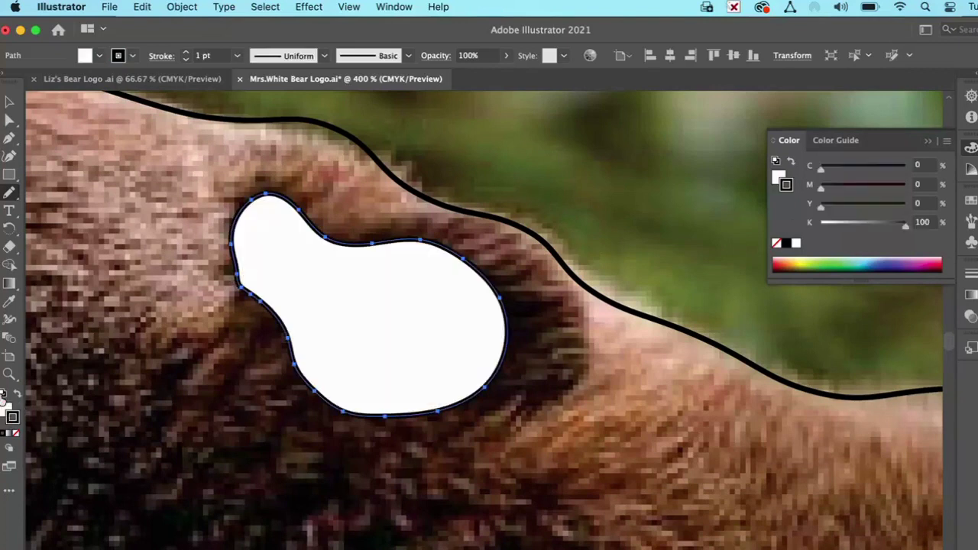
{"action": "left_click", "coordinate": [17, 433]}
- Select the bear outline, swap its black stroke into a solid black fill with no stroke, and deselect it
{"action": "left_click", "coordinate": [9, 374]}
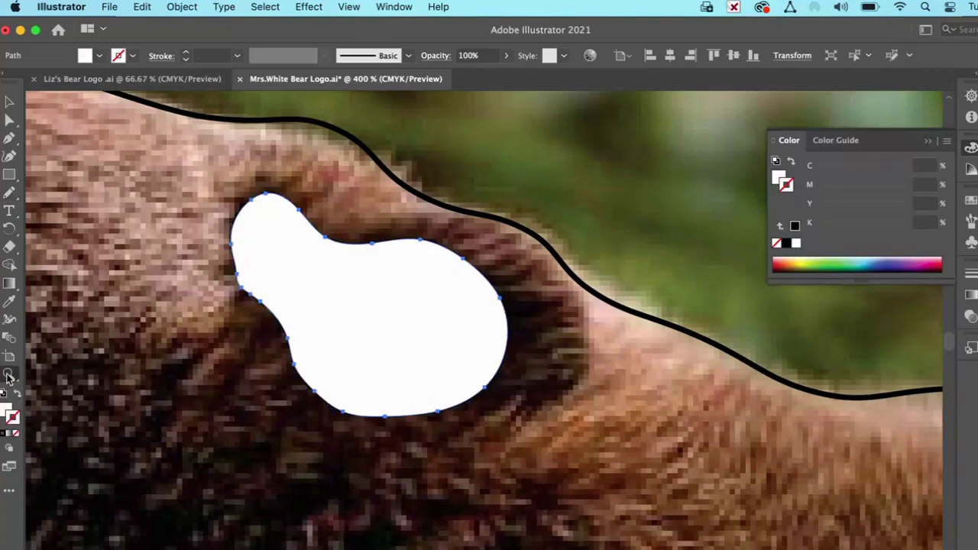
{"action": "left_click", "coordinate": [390, 358], "text": "alt"}
{"action": "left_click", "coordinate": [458, 354], "text": "alt"}
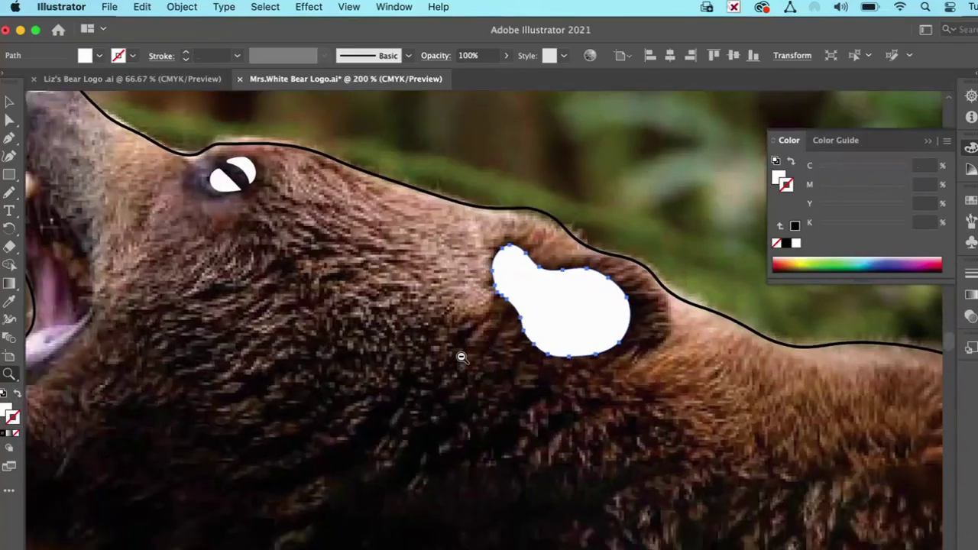
{"action": "left_click", "coordinate": [461, 357], "text": "alt"}
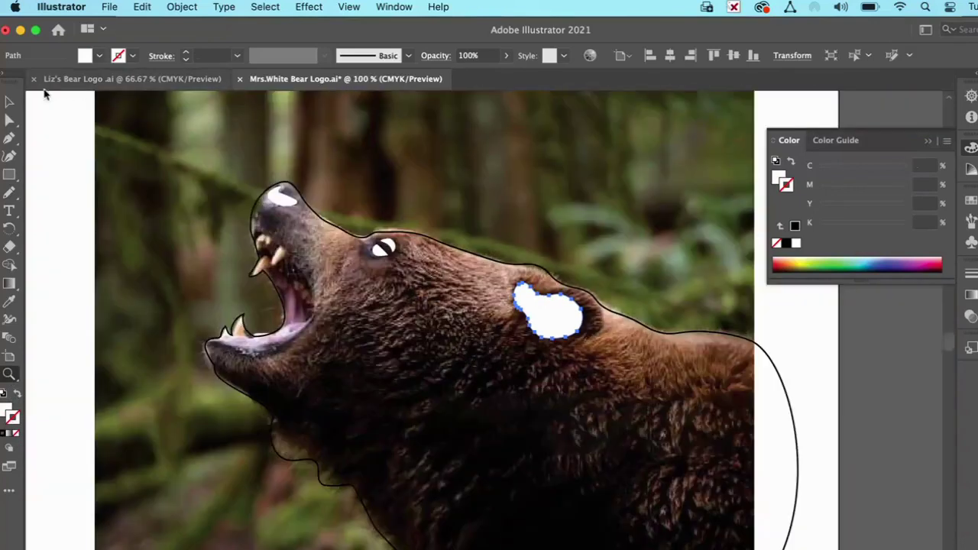
{"action": "left_click", "coordinate": [10, 102]}
{"action": "left_click", "coordinate": [9, 119]}
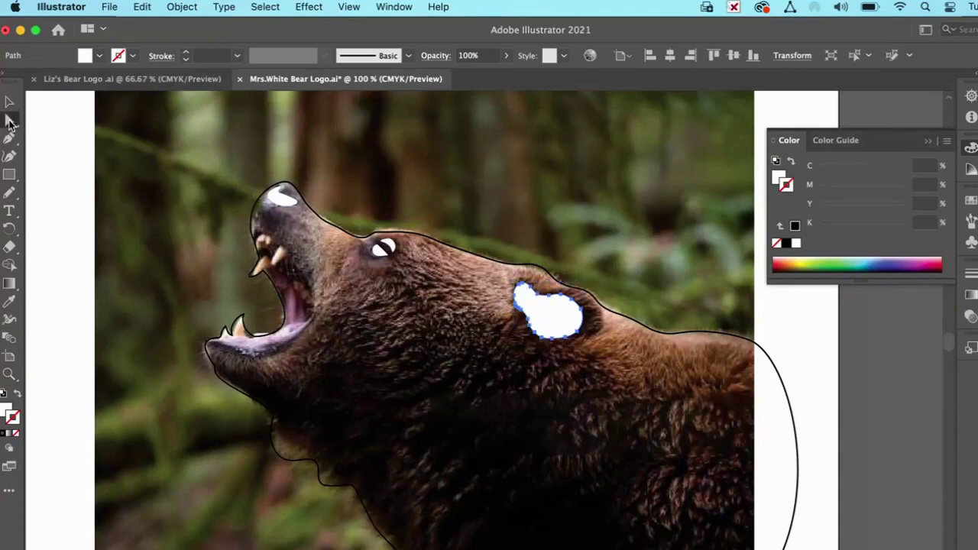
{"action": "left_click", "coordinate": [313, 216]}
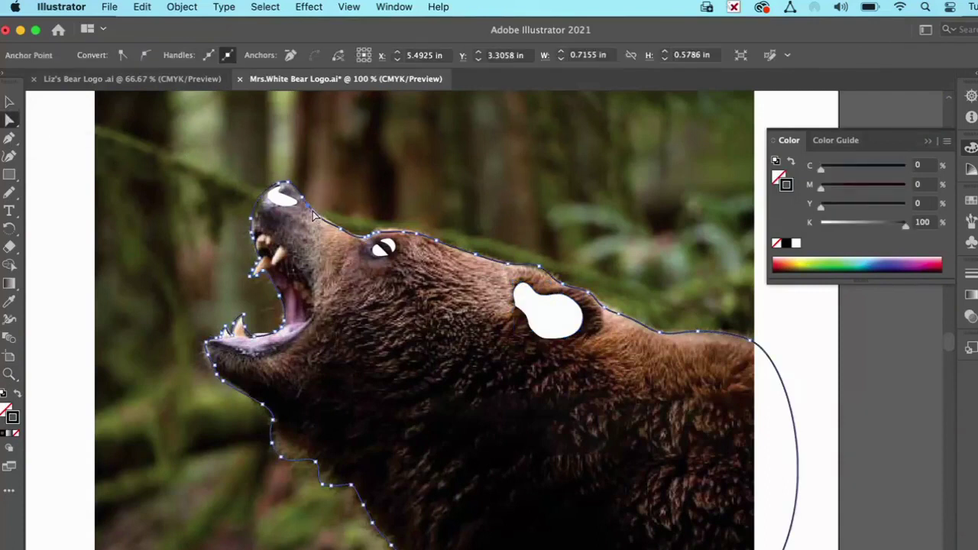
{"action": "left_click", "coordinate": [18, 394]}
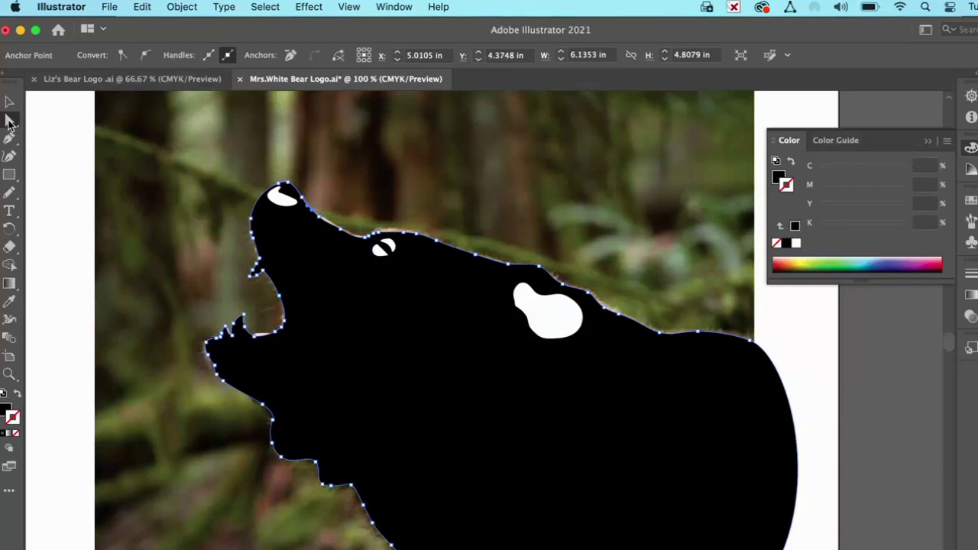
{"action": "left_click", "coordinate": [93, 221]}
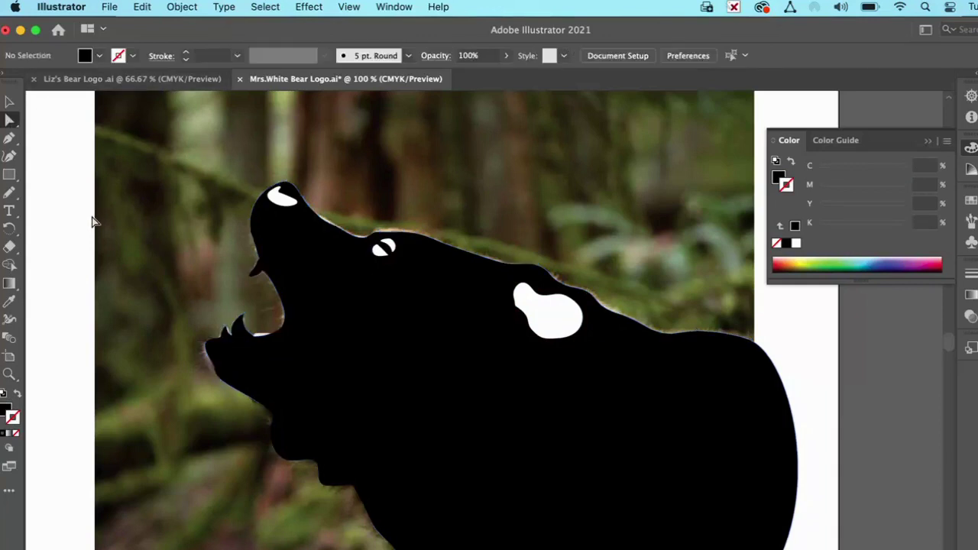
- Delete the large white ear shape and draw a smaller closed ear shape in its place with the Pencil tool
{"action": "left_click", "coordinate": [547, 324]}
{"action": "key", "text": "Delete"}
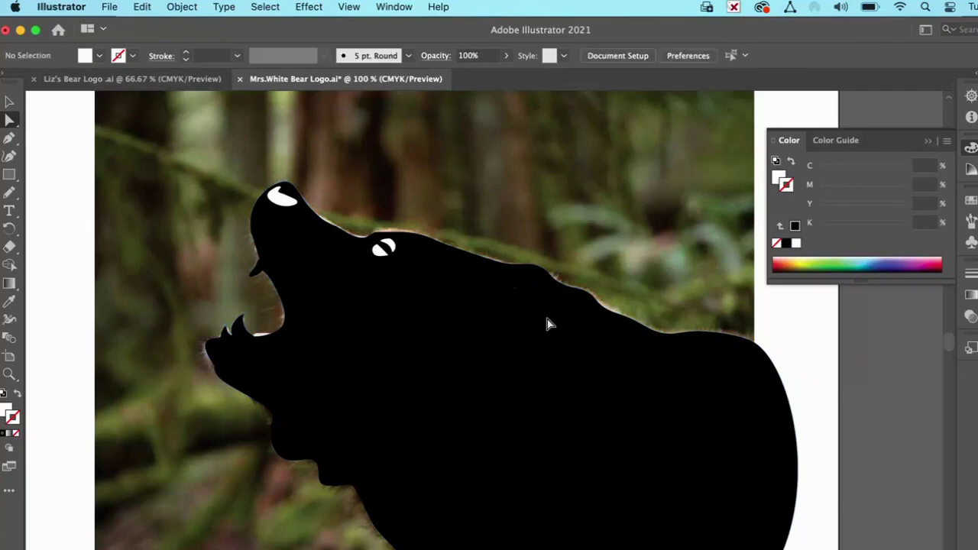
{"action": "left_click", "coordinate": [9, 192]}
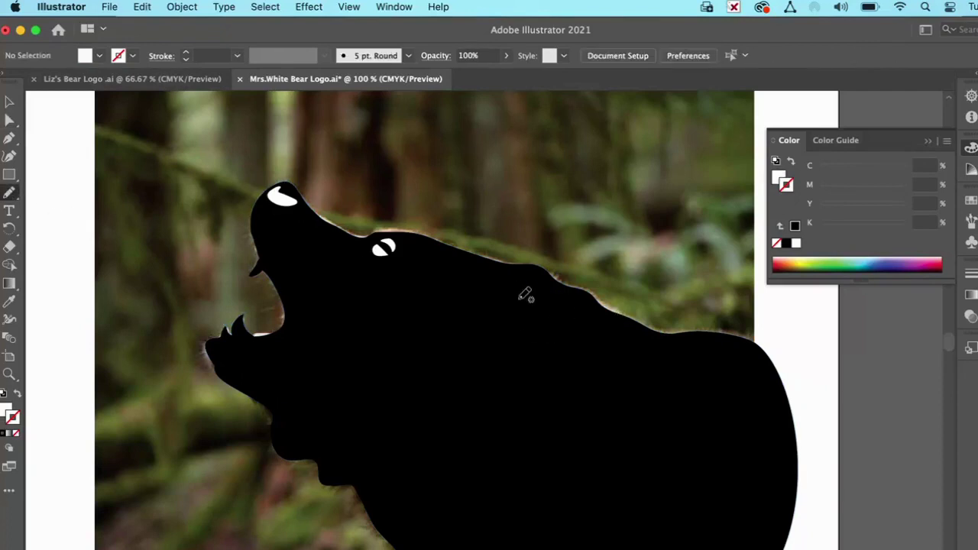
{"action": "mouse_move", "coordinate": [511, 281]}
{"action": "left_mouse_down"}
{"action": "mouse_move", "coordinate": [536, 278]}
{"action": "mouse_move", "coordinate": [552, 291]}
{"action": "mouse_move", "coordinate": [550, 305]}
{"action": "mouse_move", "coordinate": [522, 319]}
{"action": "mouse_move", "coordinate": [525, 295]}
{"action": "mouse_move", "coordinate": [509, 277]}
{"action": "left_mouse_up"}
- Copy the eye's white fill without a stroke onto the new ear shape using the Eyedropper, and deselect it
{"action": "left_click", "coordinate": [8, 303]}
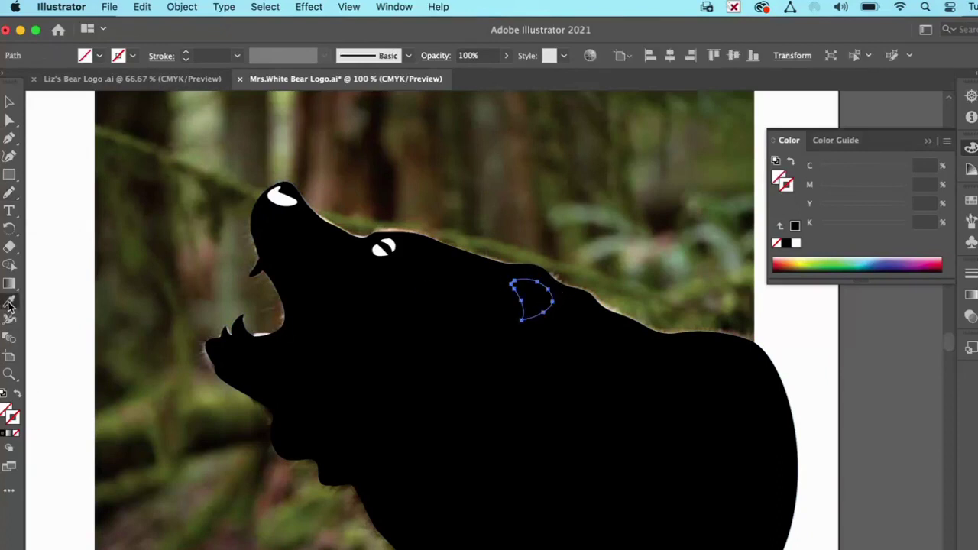
{"action": "left_click", "coordinate": [382, 248]}
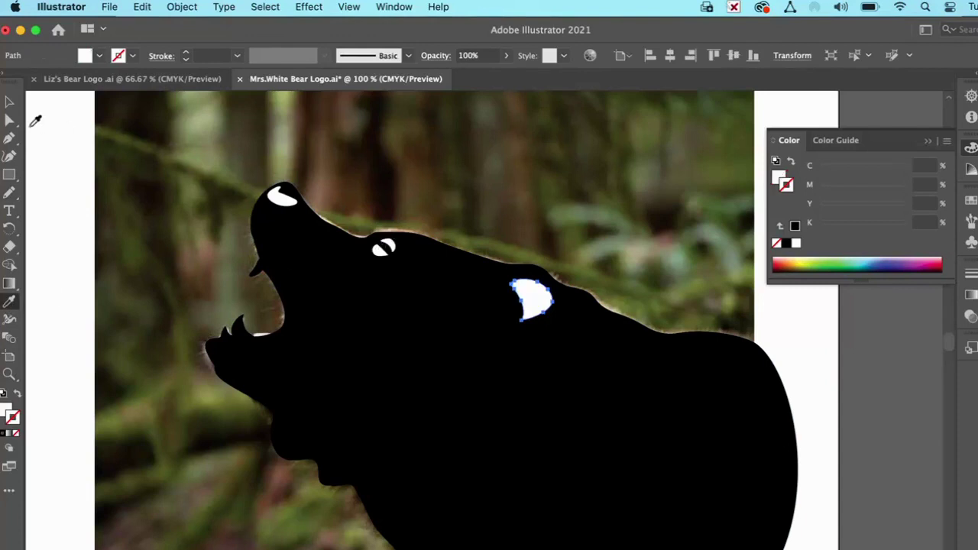
{"action": "left_click", "coordinate": [10, 116]}
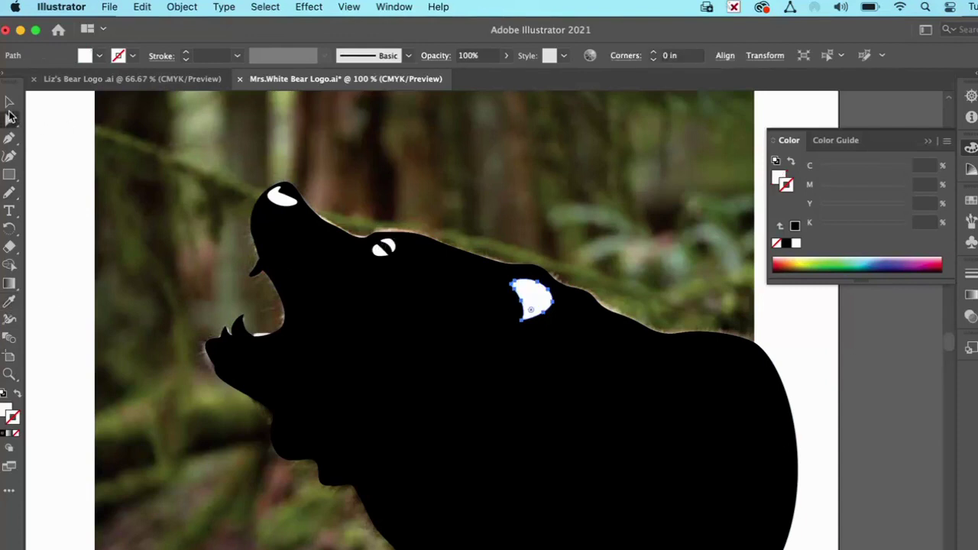
{"action": "left_click", "coordinate": [85, 271]}
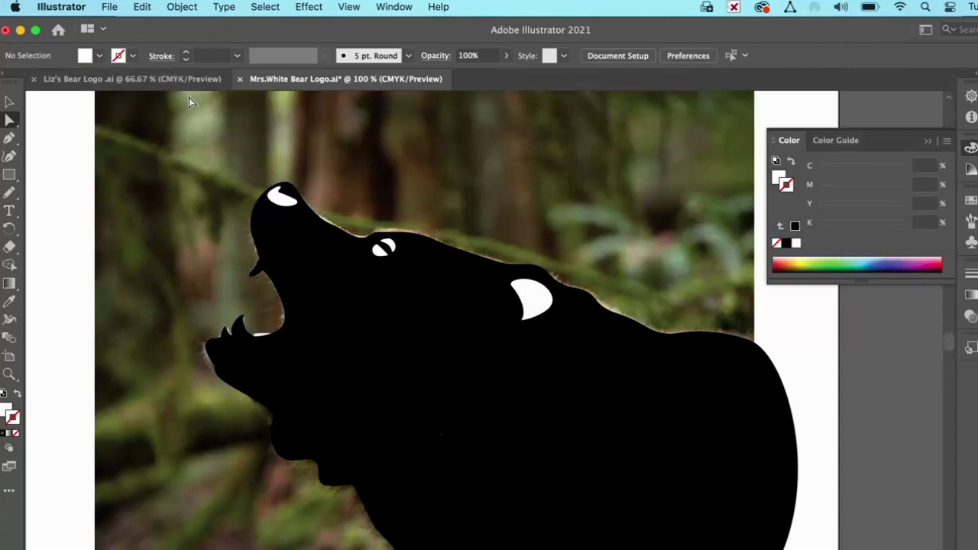
- Save the bear logo, then use Save As to store it on the Desktop in Adobe Illustrator (ai) format, replacing the existing file of the same name
{"action": "key", "text": "super+s"}
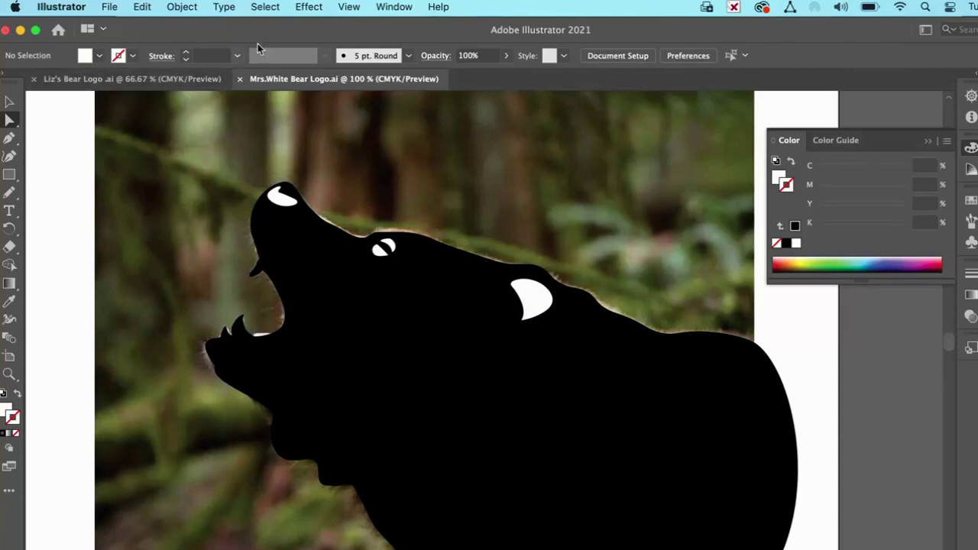
{"action": "left_click", "coordinate": [111, 8]}
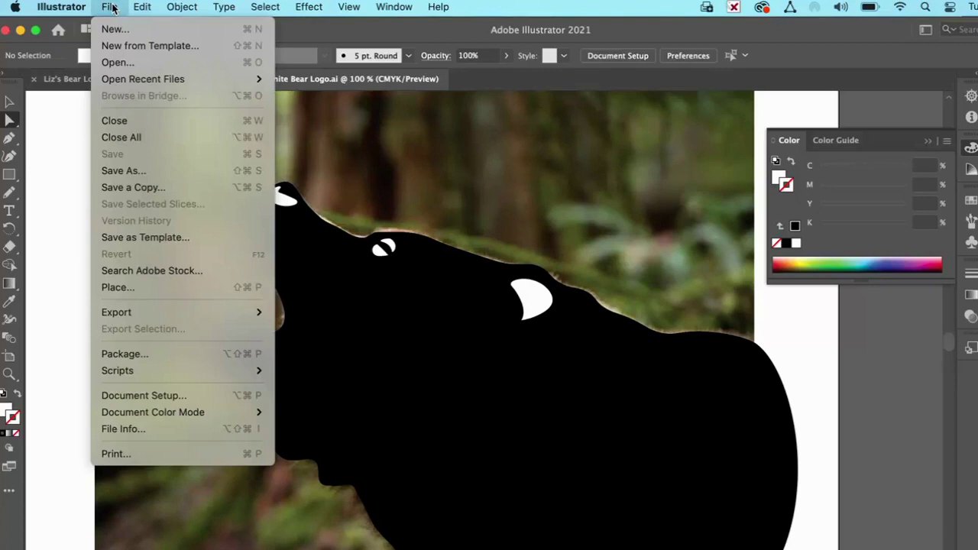
{"action": "left_click", "coordinate": [133, 171]}
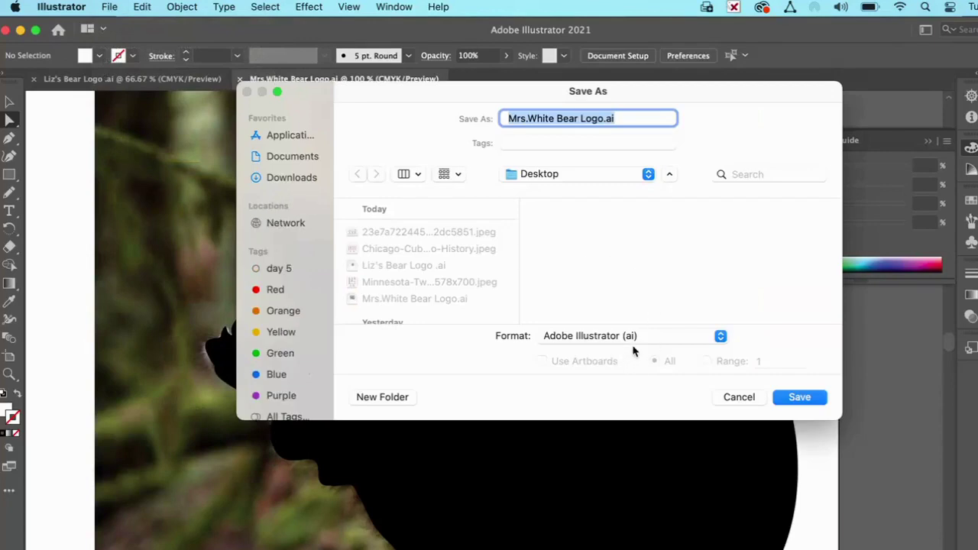
{"action": "left_click_drag", "start_coordinate": [606, 124], "coordinate": [617, 118]}
{"action": "left_click", "coordinate": [808, 404]}
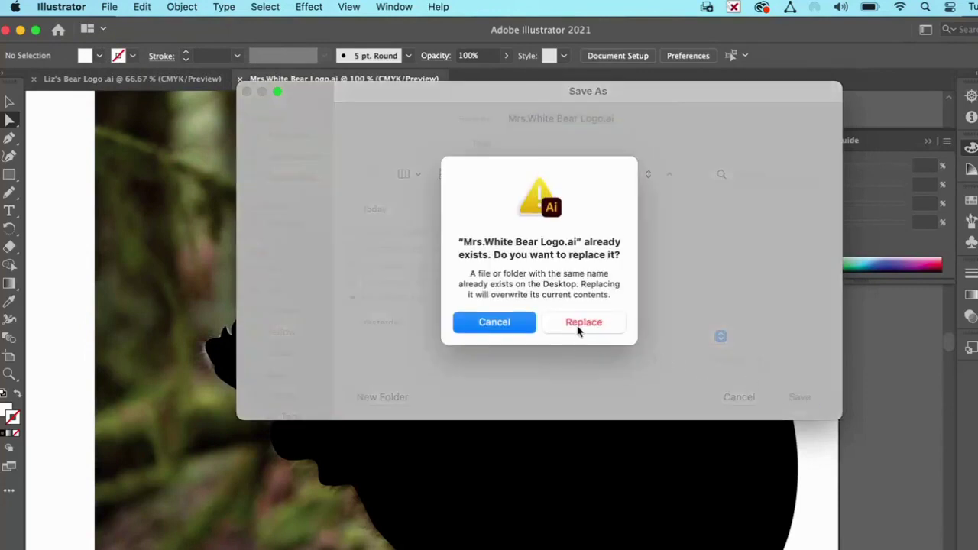
{"action": "left_click", "coordinate": [578, 328]}
{"action": "left_click", "coordinate": [704, 534]}
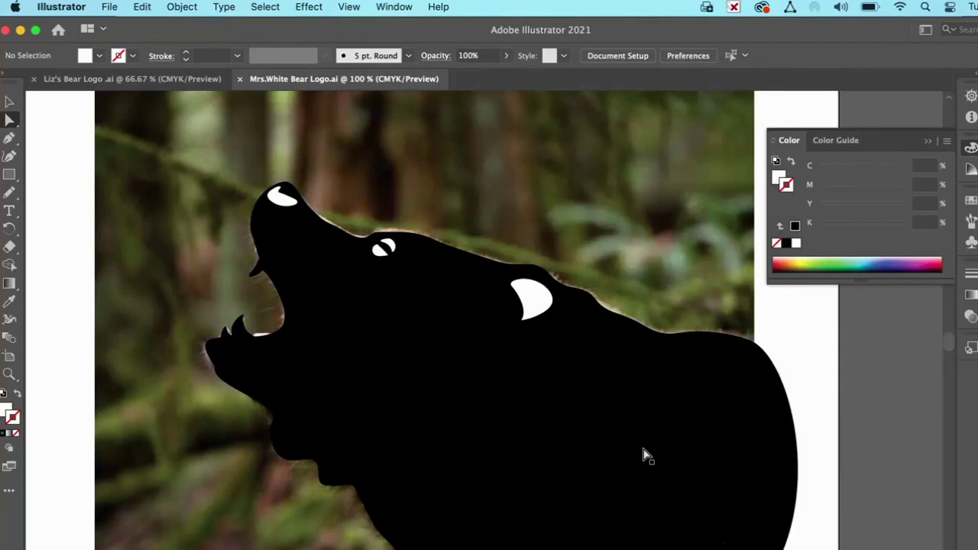
{"action": "scroll", "coordinate": [644, 455], "scroll_direction": "down", "scroll_amount": 3}
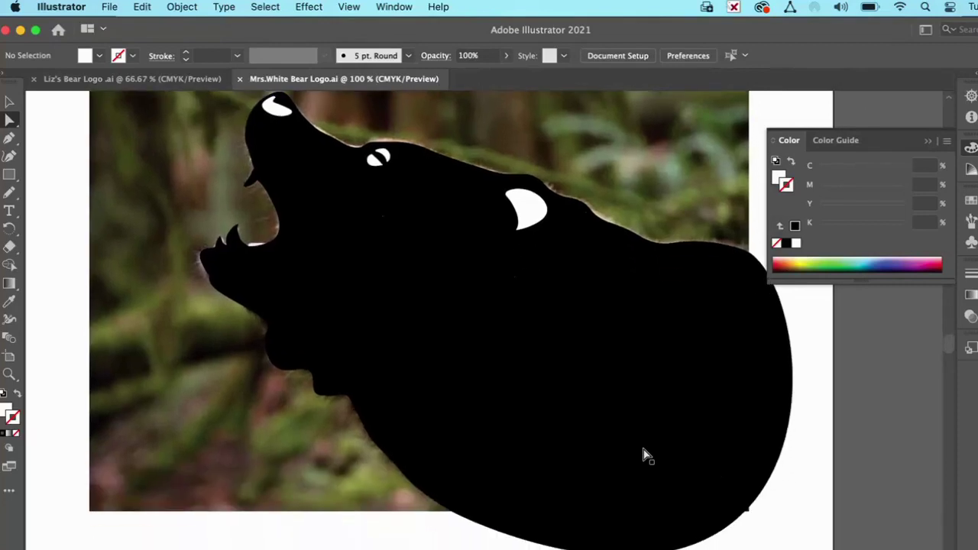